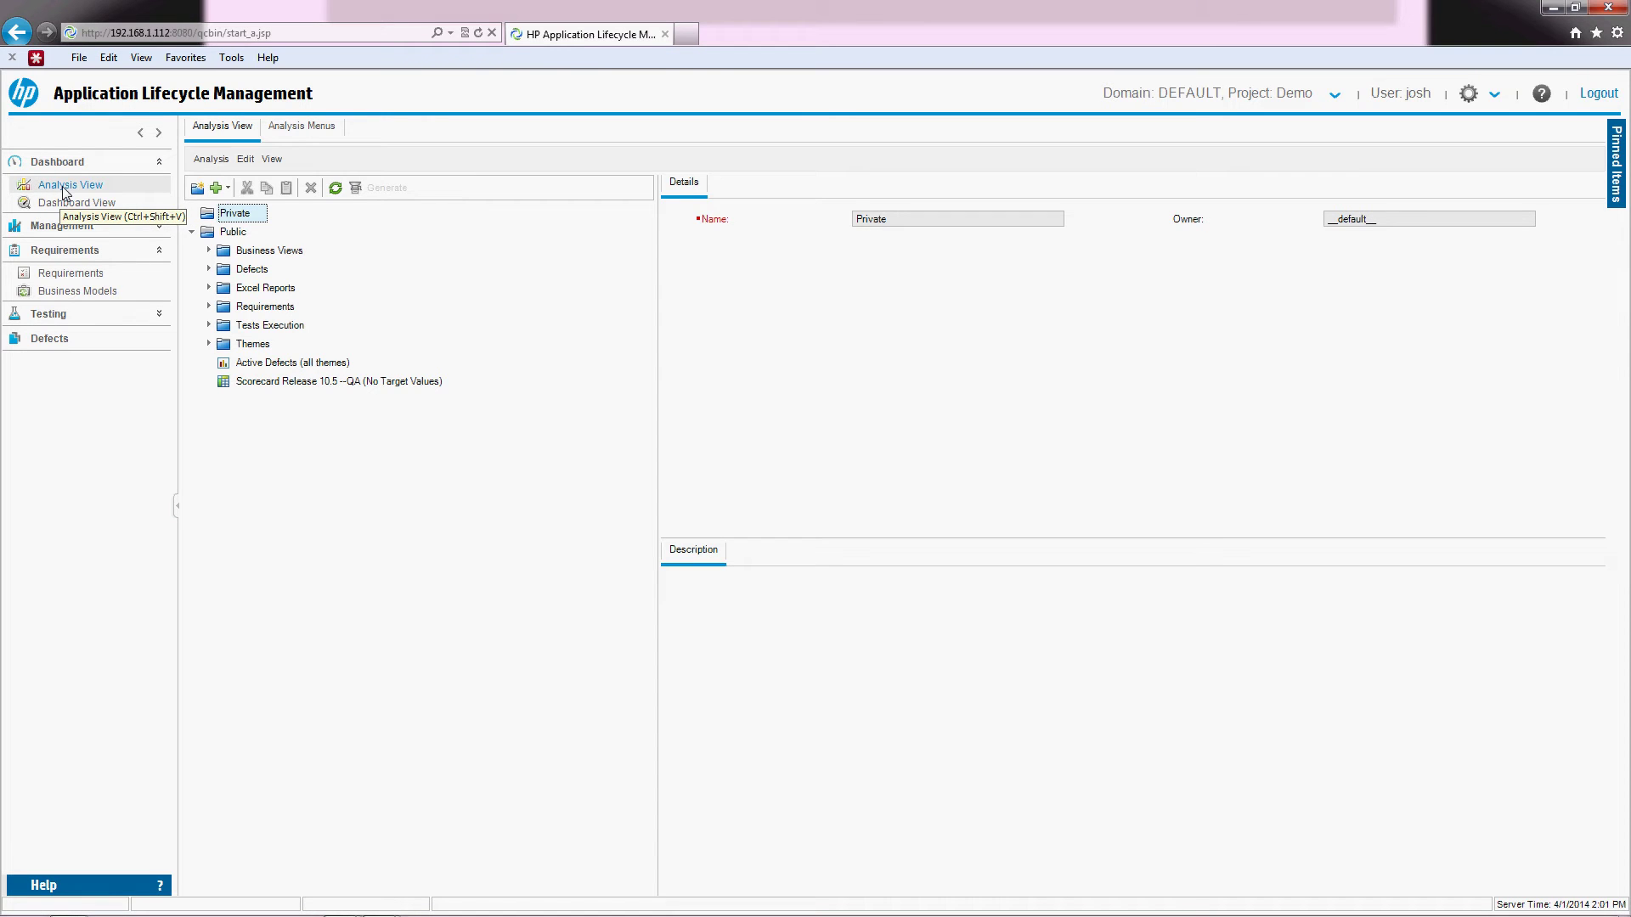
Begin a Business View Graph in the Private folder using the Requirements business view
{"action": "right_click", "coordinate": [246, 219]}
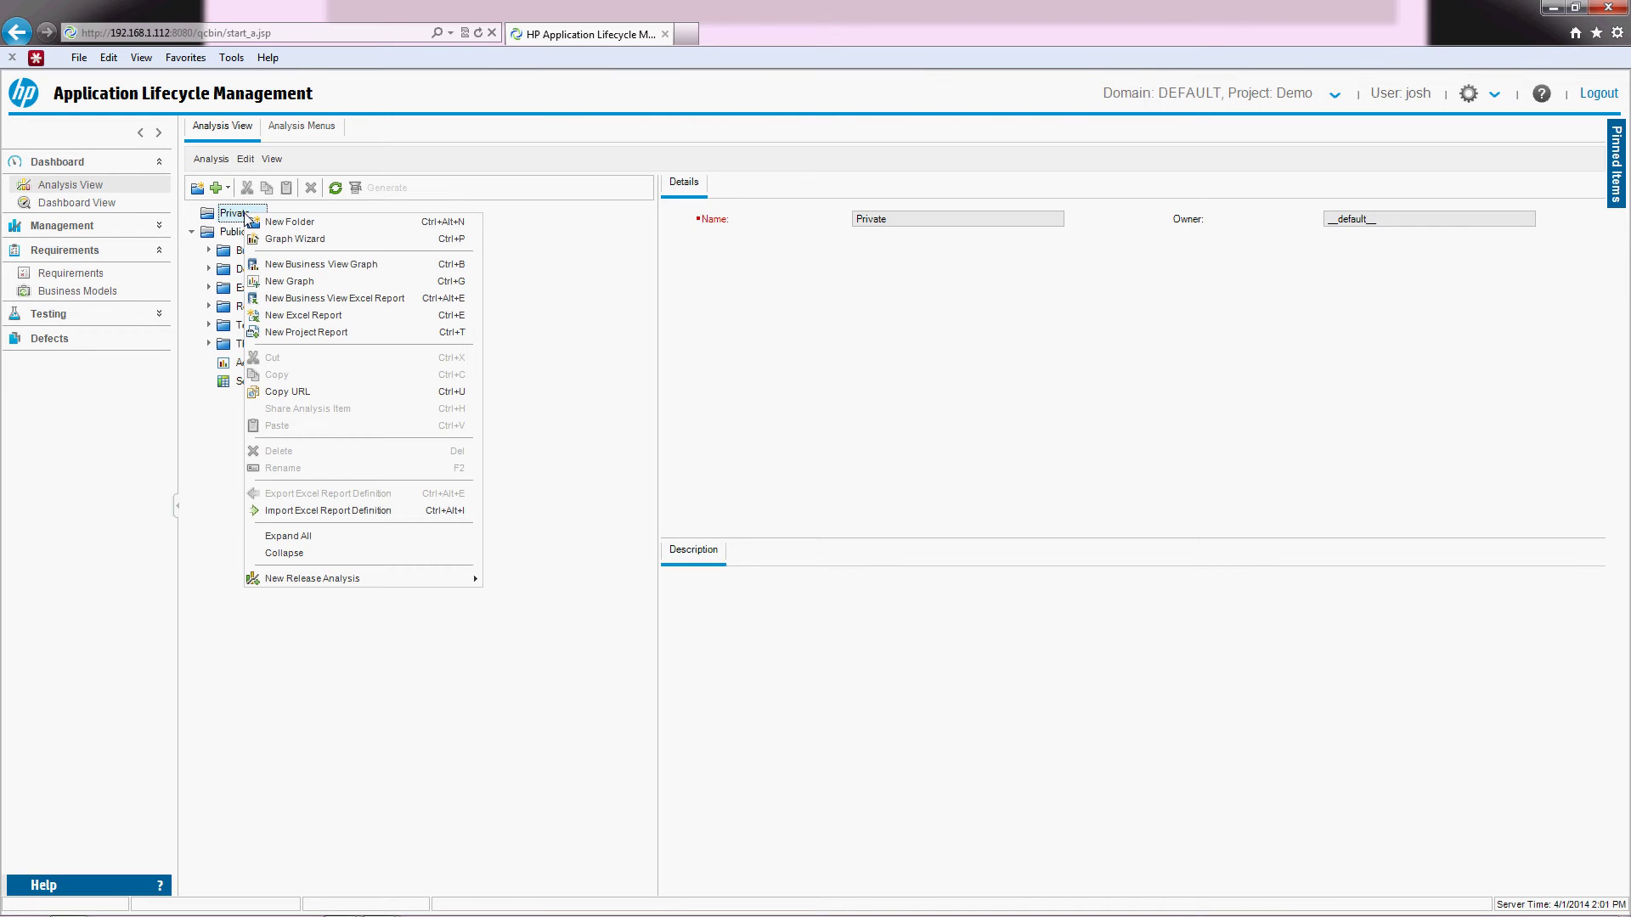
{"action": "left_click", "coordinate": [306, 240]}
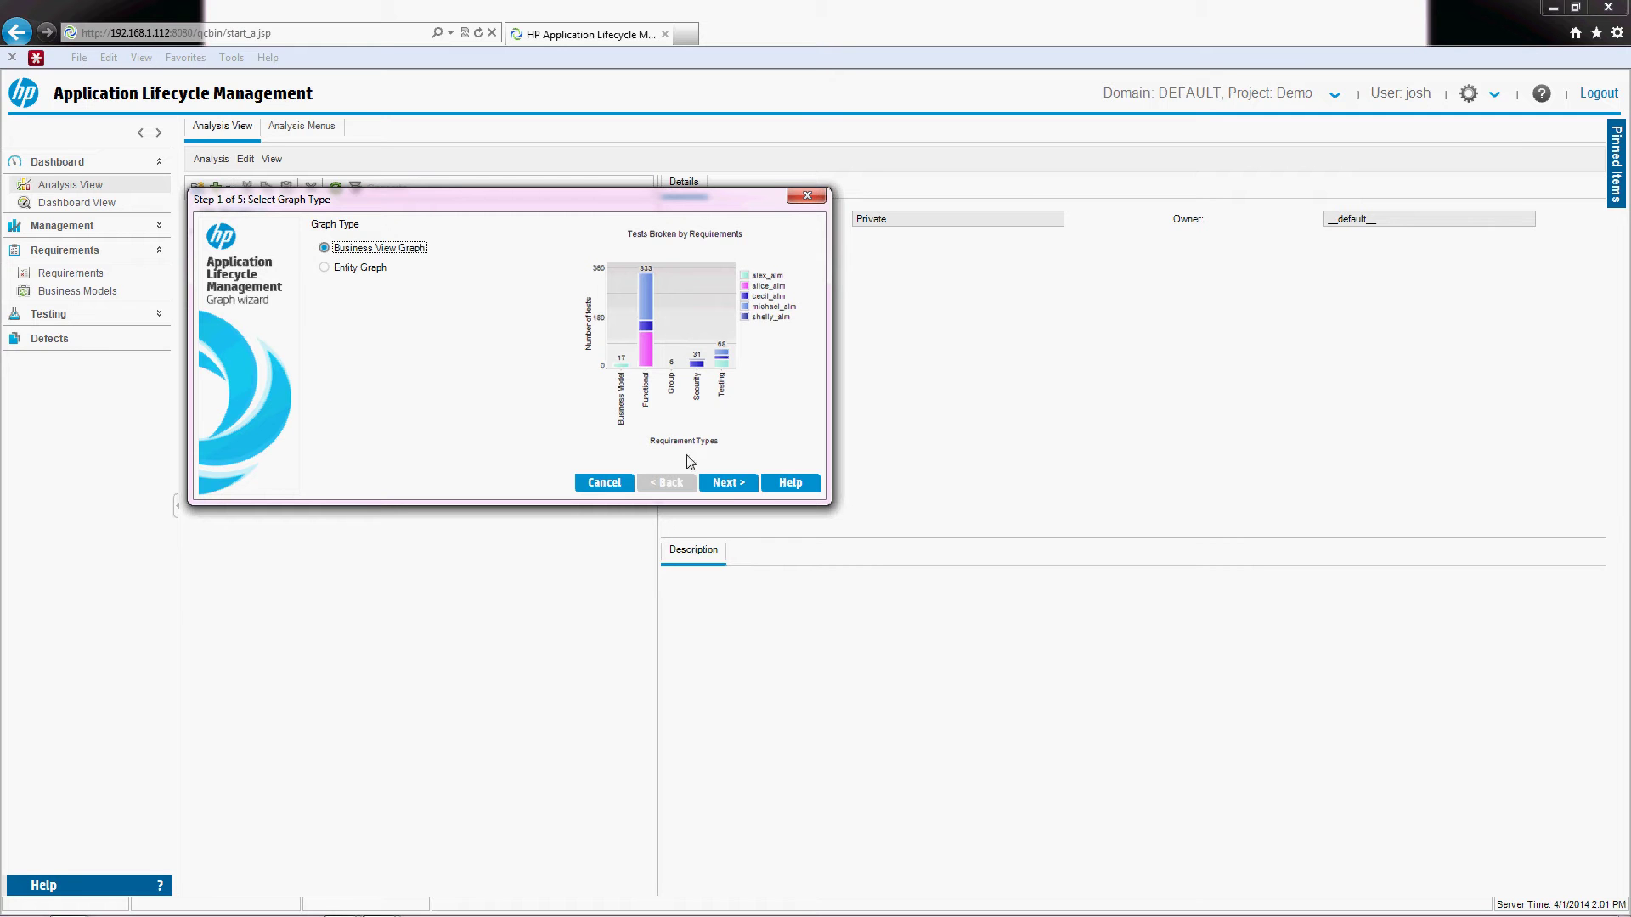
{"action": "left_click", "coordinate": [728, 483]}
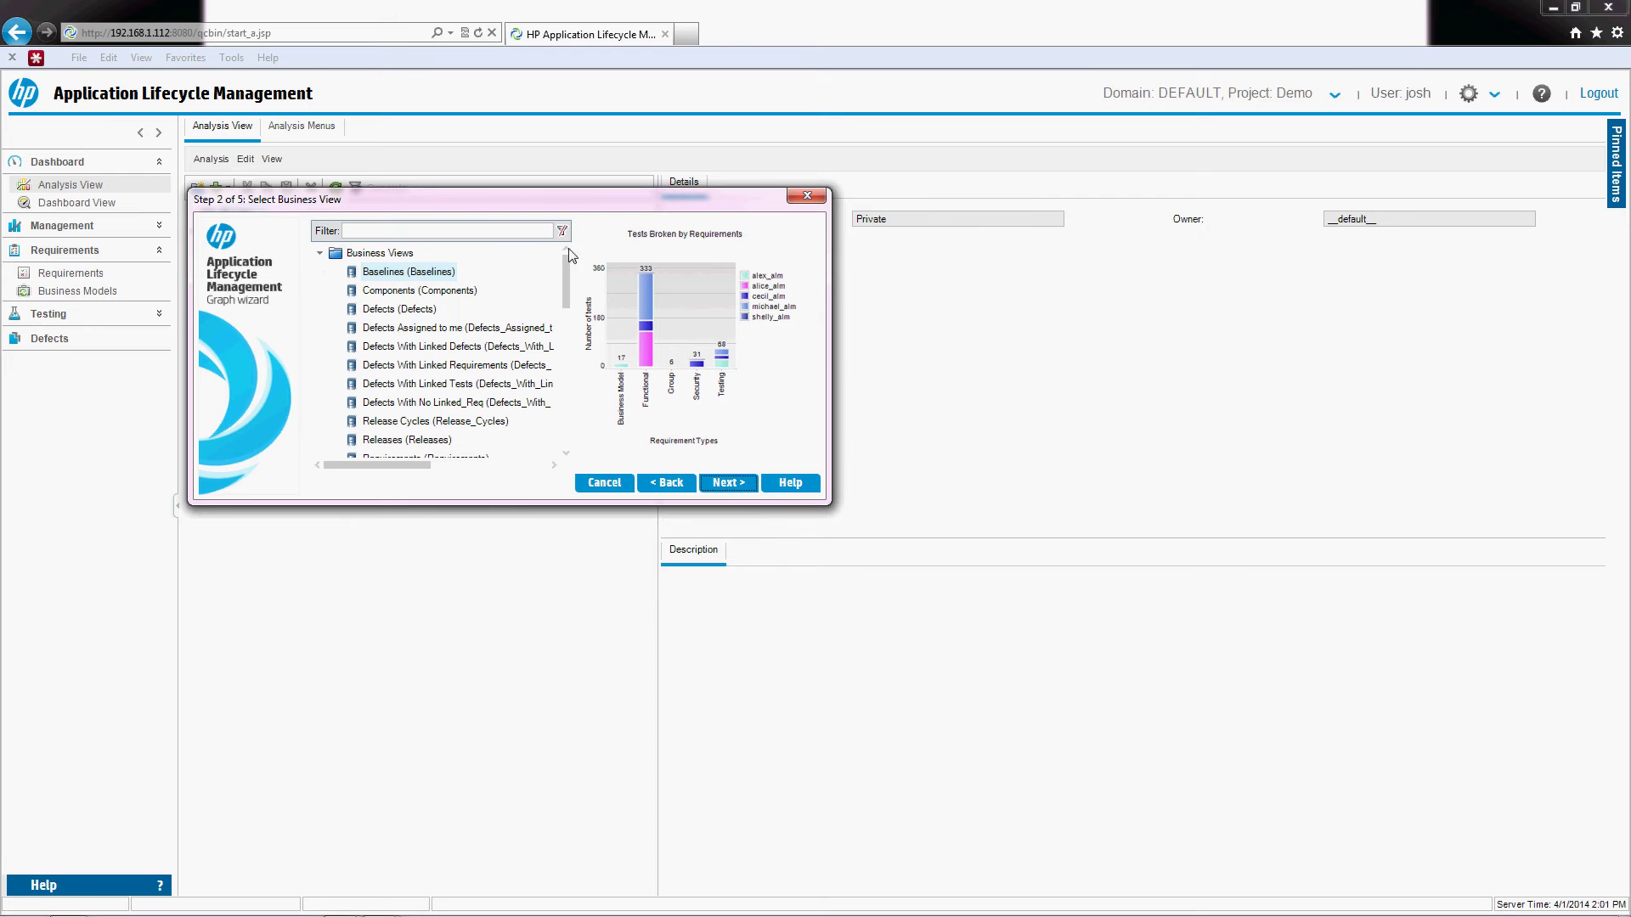
{"action": "left_click_drag", "start_coordinate": [567, 270], "coordinate": [582, 355]}
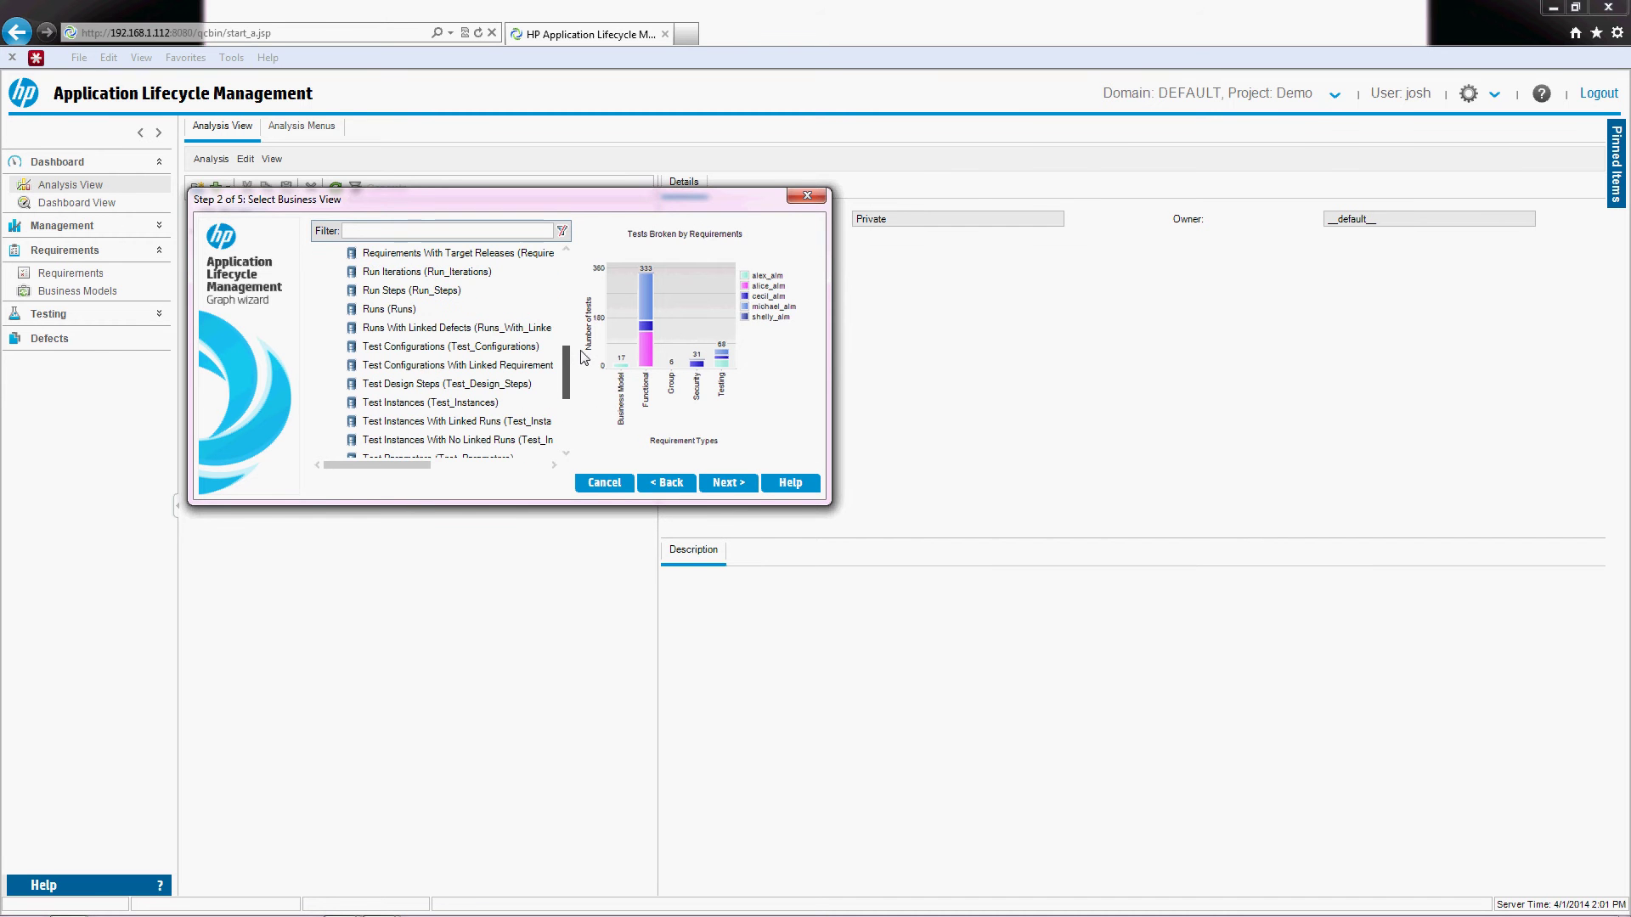
{"action": "mouse_move", "coordinate": [581, 354]}
{"action": "left_mouse_down"}
{"action": "mouse_move", "coordinate": [583, 373]}
{"action": "mouse_move", "coordinate": [569, 324]}
{"action": "left_mouse_up"}
{"action": "left_click", "coordinate": [469, 314]}
{"action": "left_click", "coordinate": [729, 482]}
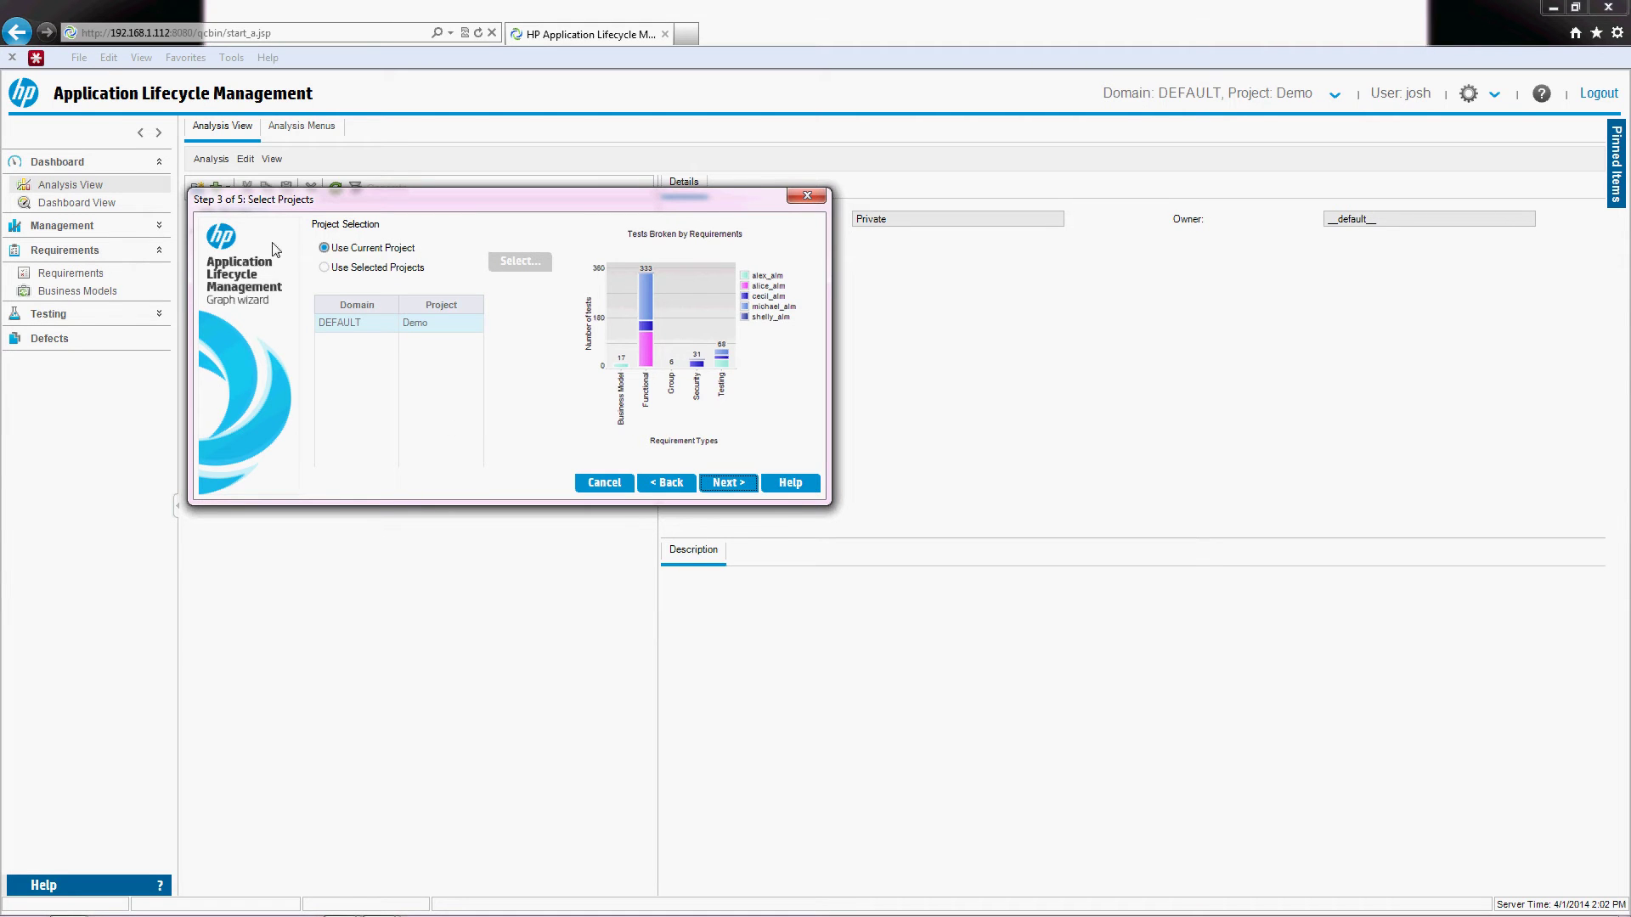
Include the DEFAULT domain's Test and Test2 projects alongside Demo in the graph
{"action": "left_click", "coordinate": [327, 268]}
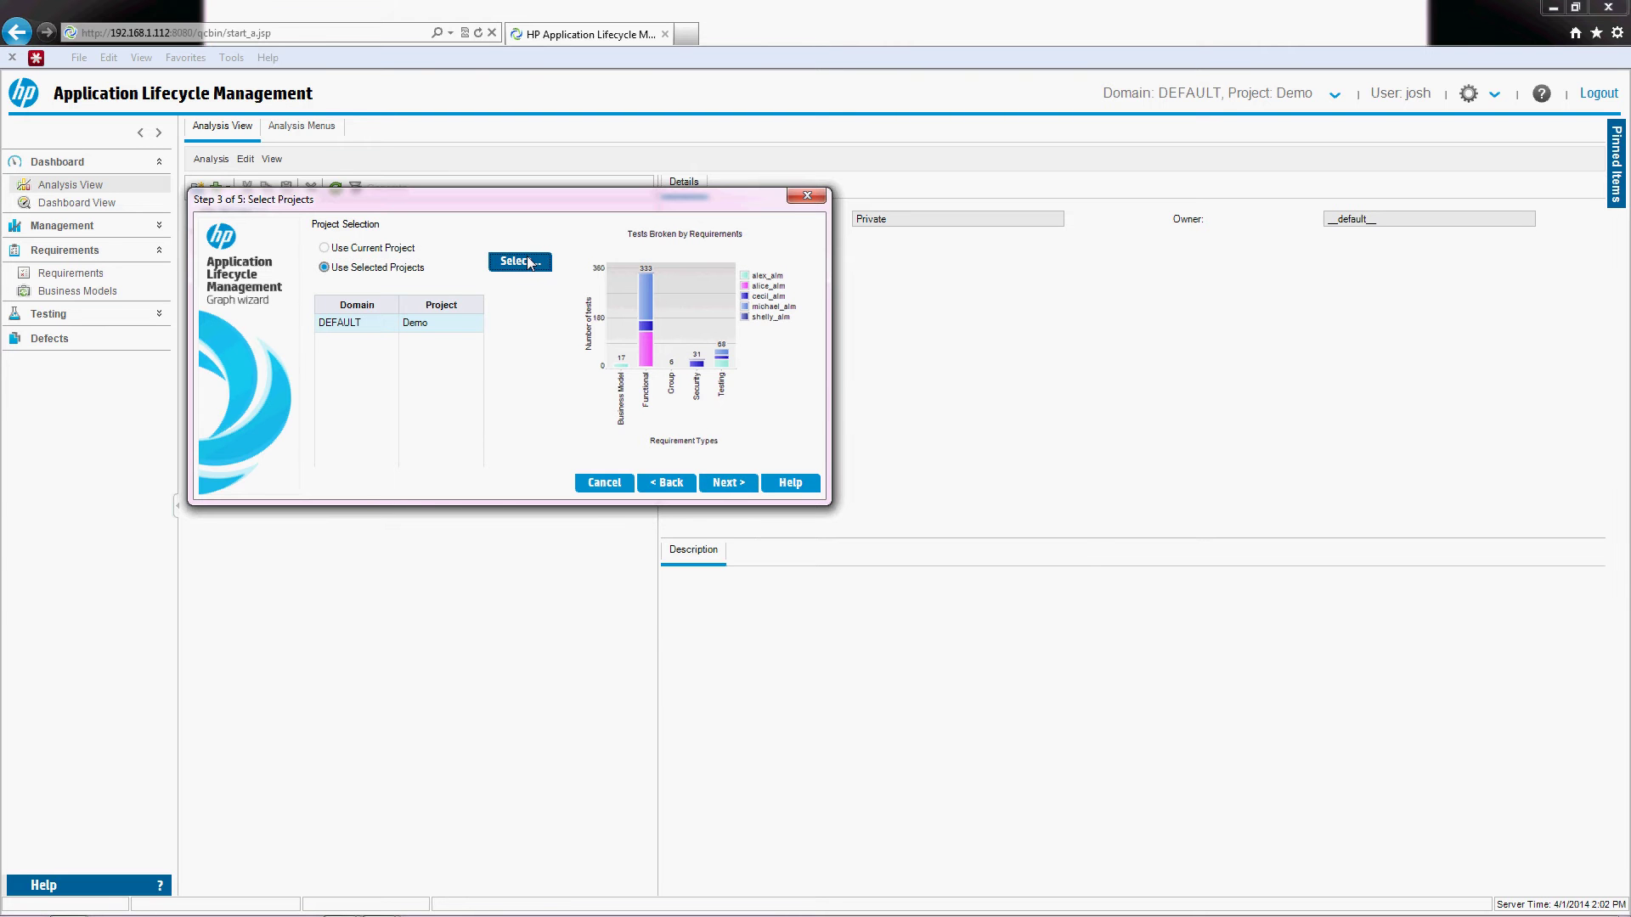
{"action": "left_click", "coordinate": [520, 261]}
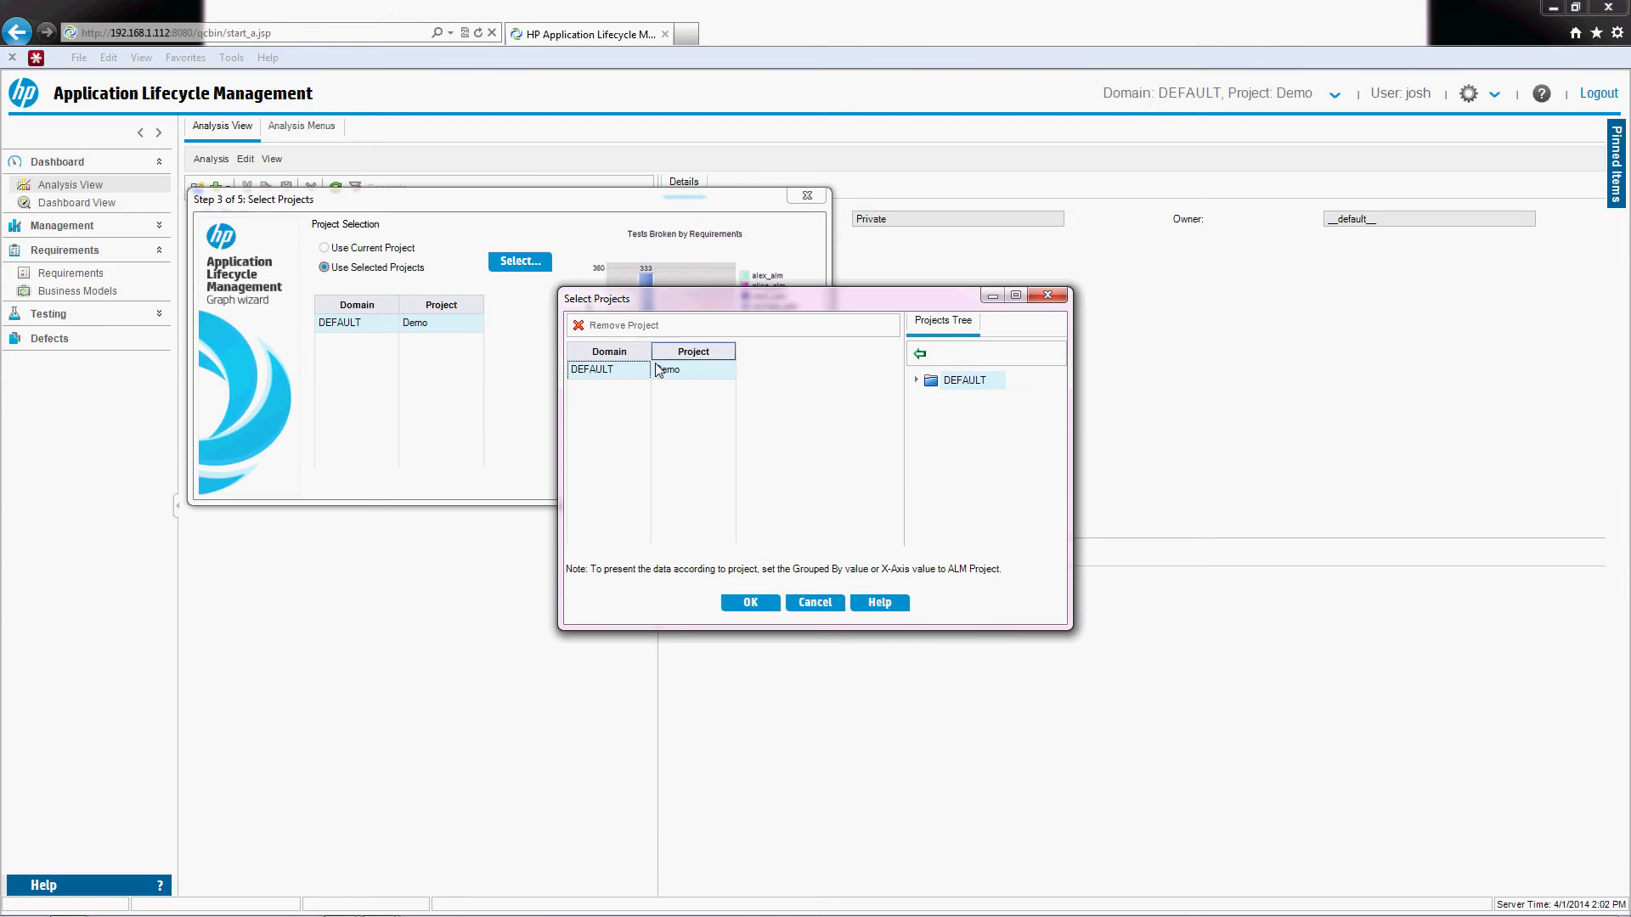
{"action": "left_click", "coordinate": [917, 381]}
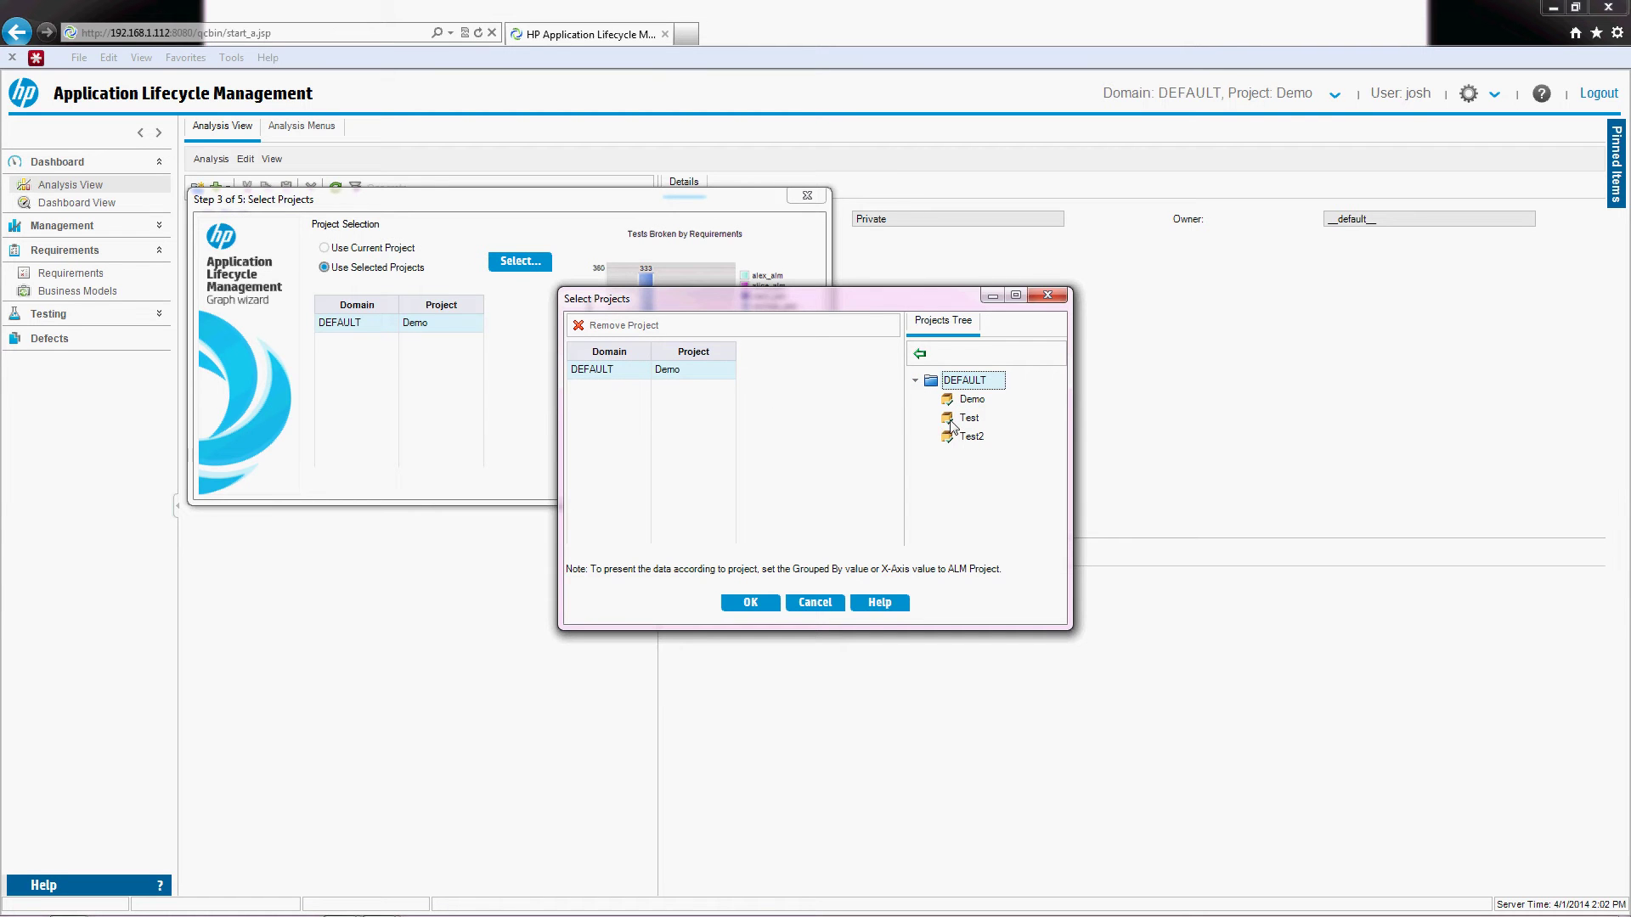
{"action": "left_click", "coordinate": [969, 419]}
{"action": "left_click", "coordinate": [921, 354]}
{"action": "left_click", "coordinate": [971, 437]}
{"action": "left_click", "coordinate": [920, 355]}
{"action": "left_click", "coordinate": [749, 602]}
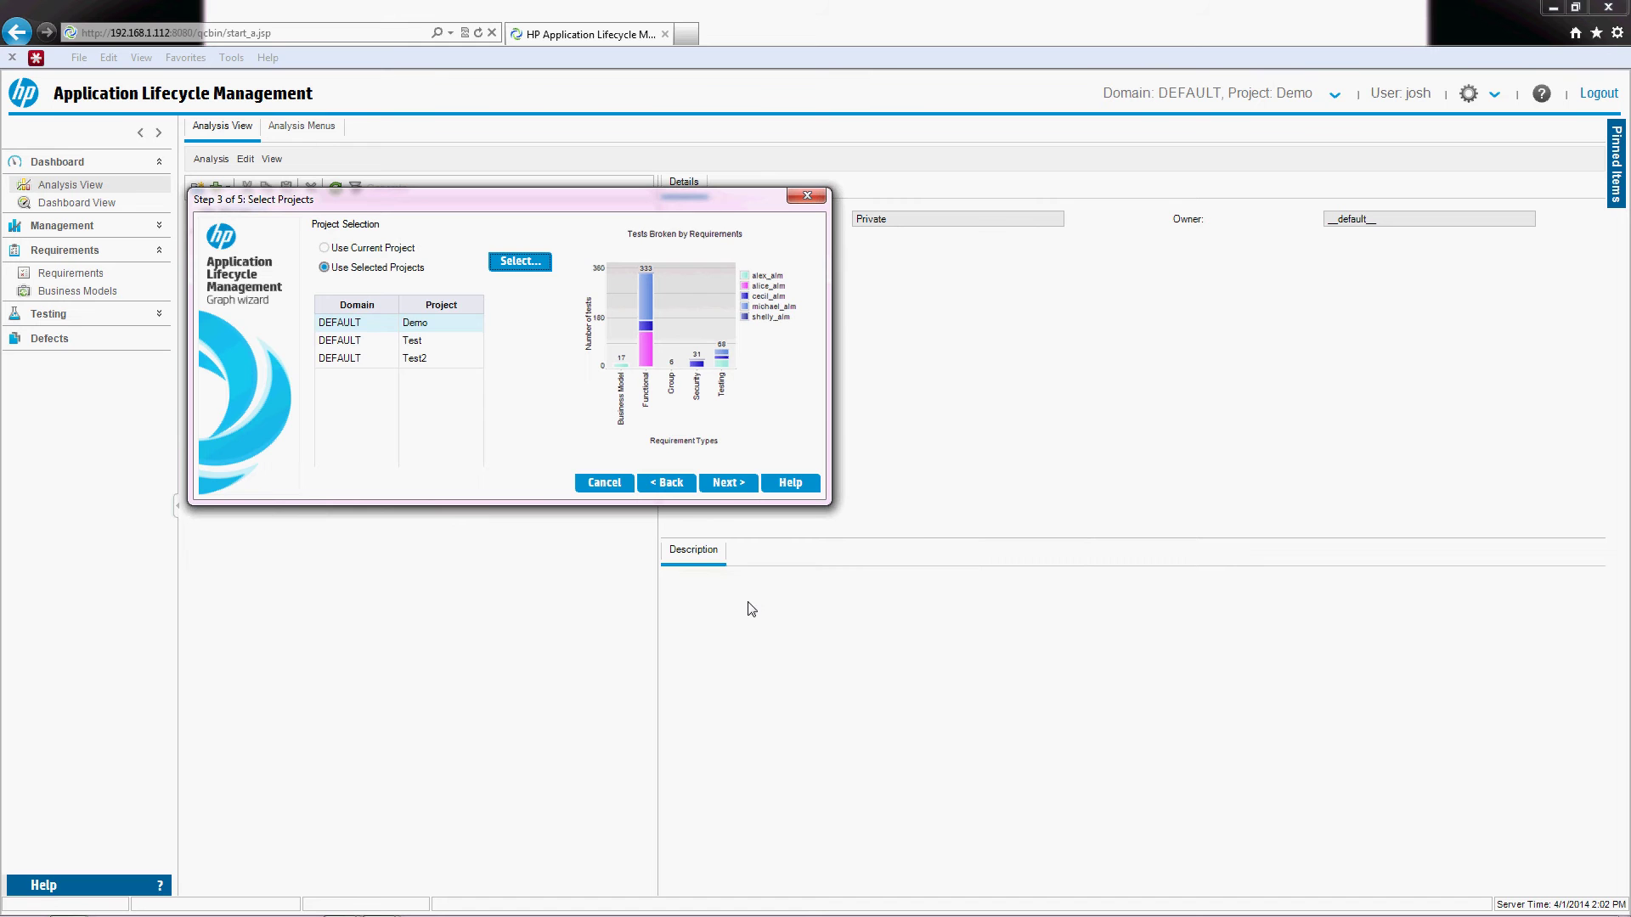
{"action": "left_click", "coordinate": [727, 482]}
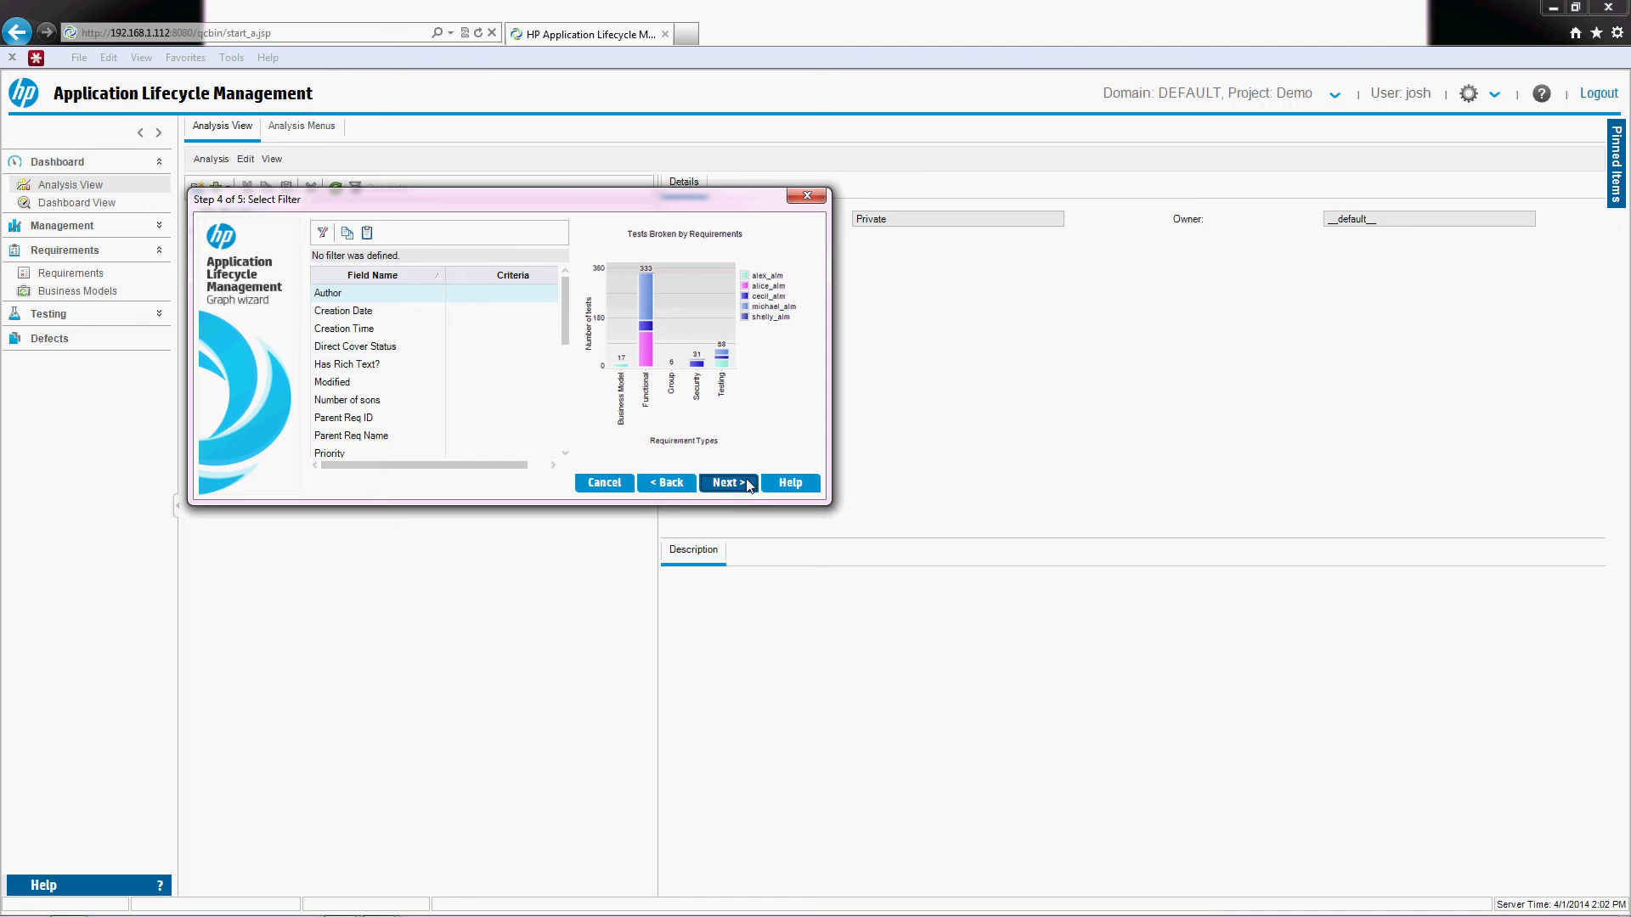
Skip filtering and browse the fields available for the X-axis
{"action": "left_click", "coordinate": [730, 481]}
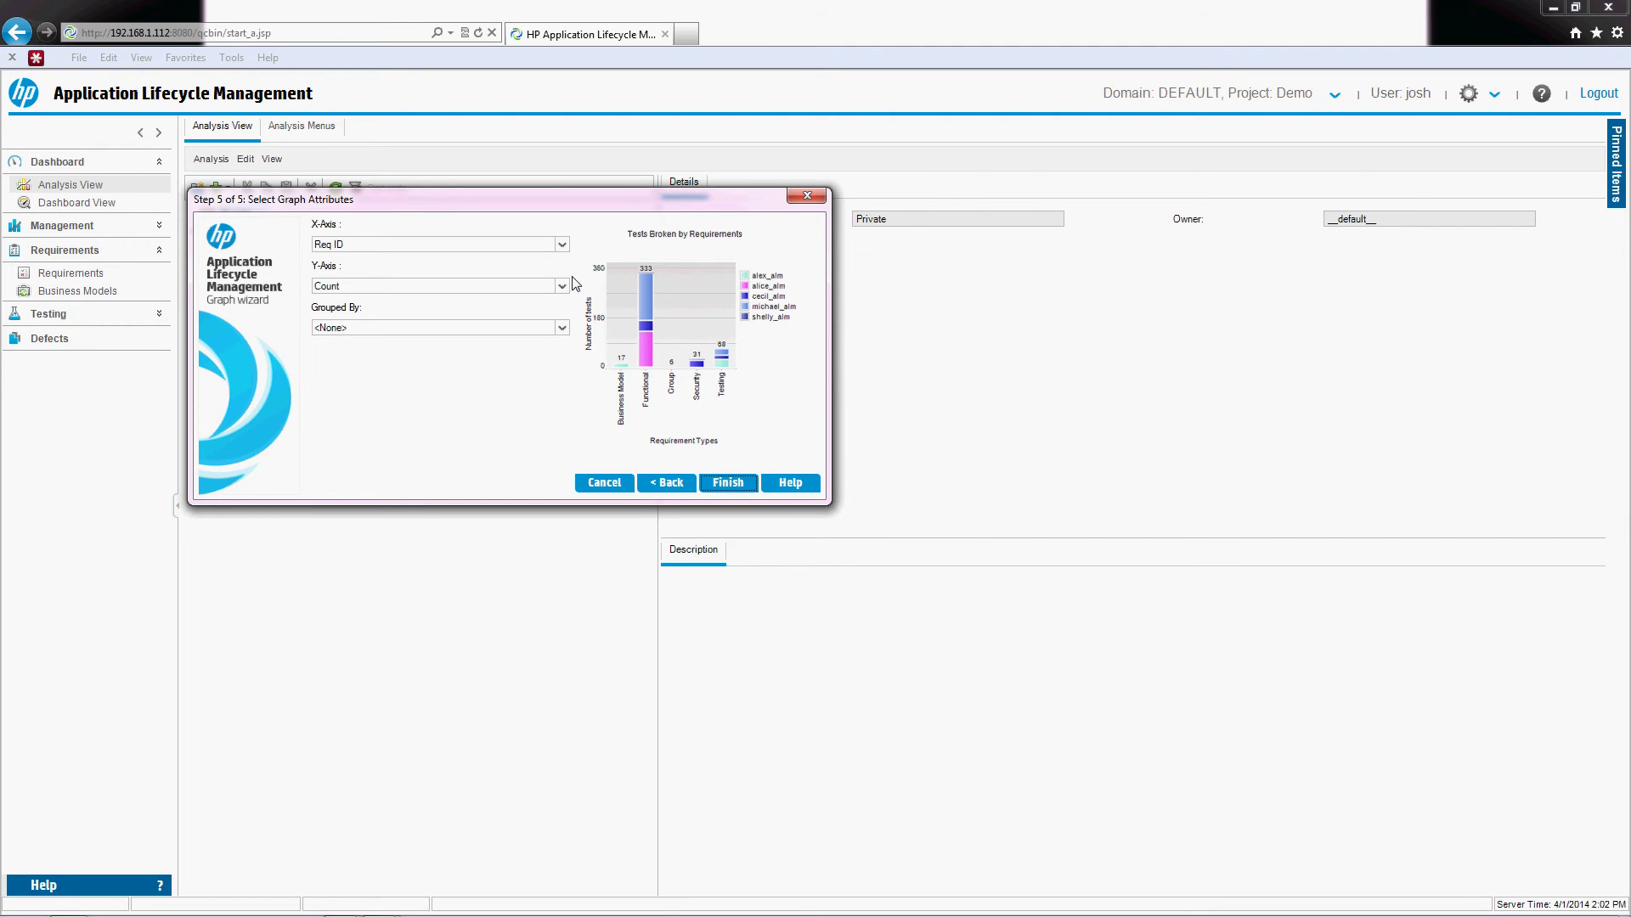
{"action": "left_click", "coordinate": [563, 245]}
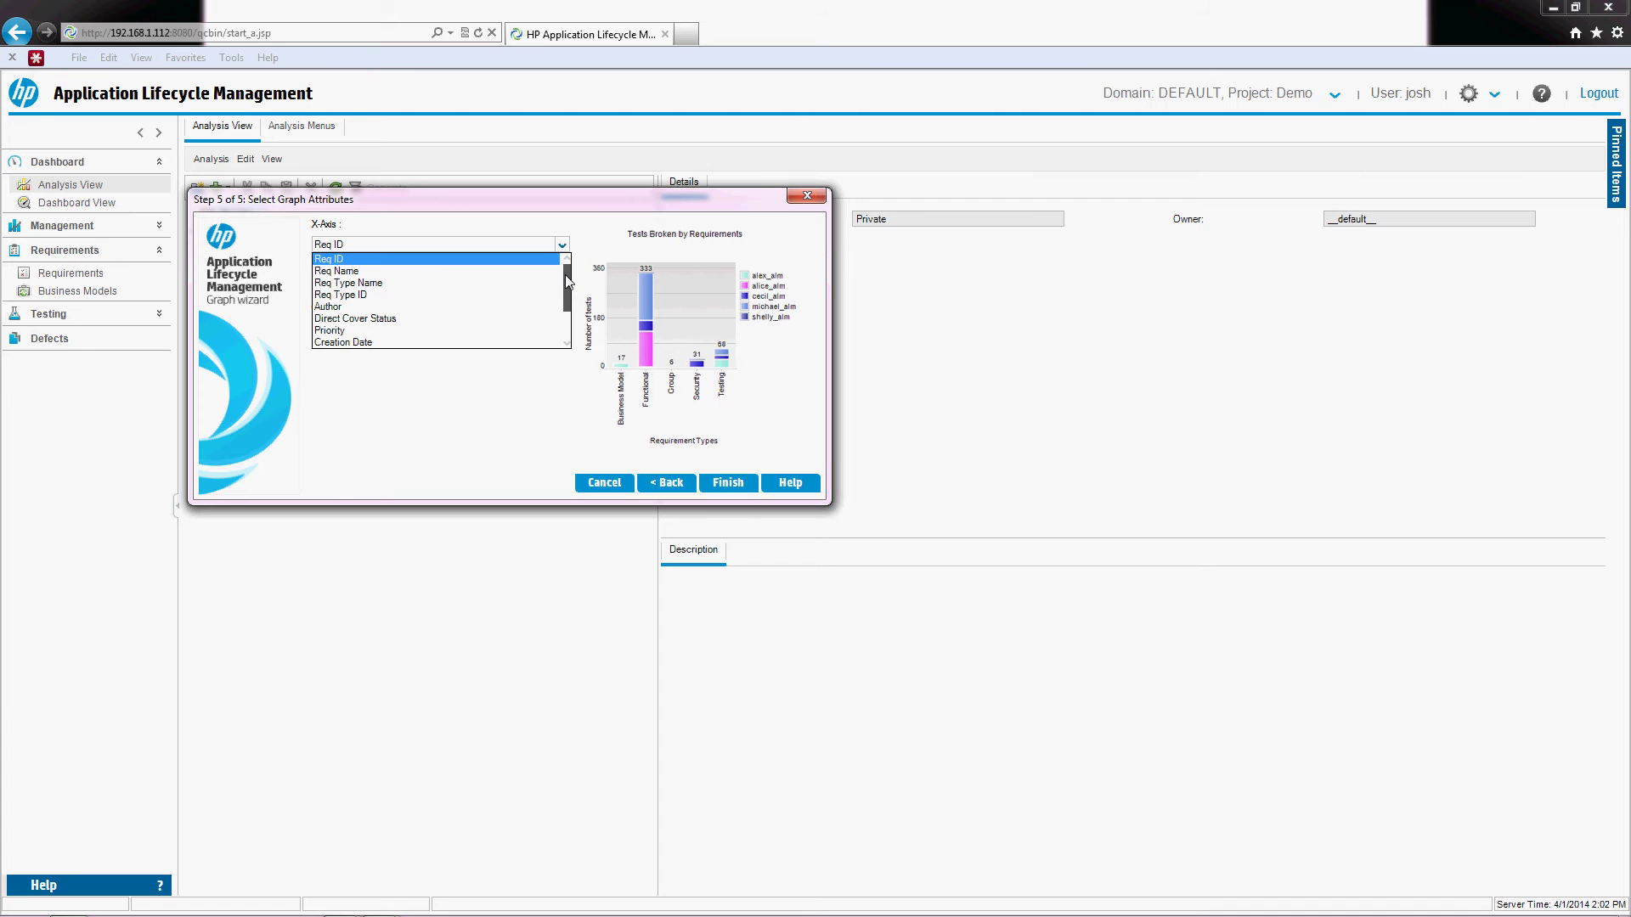
{"action": "left_click_drag", "start_coordinate": [567, 278], "coordinate": [568, 313]}
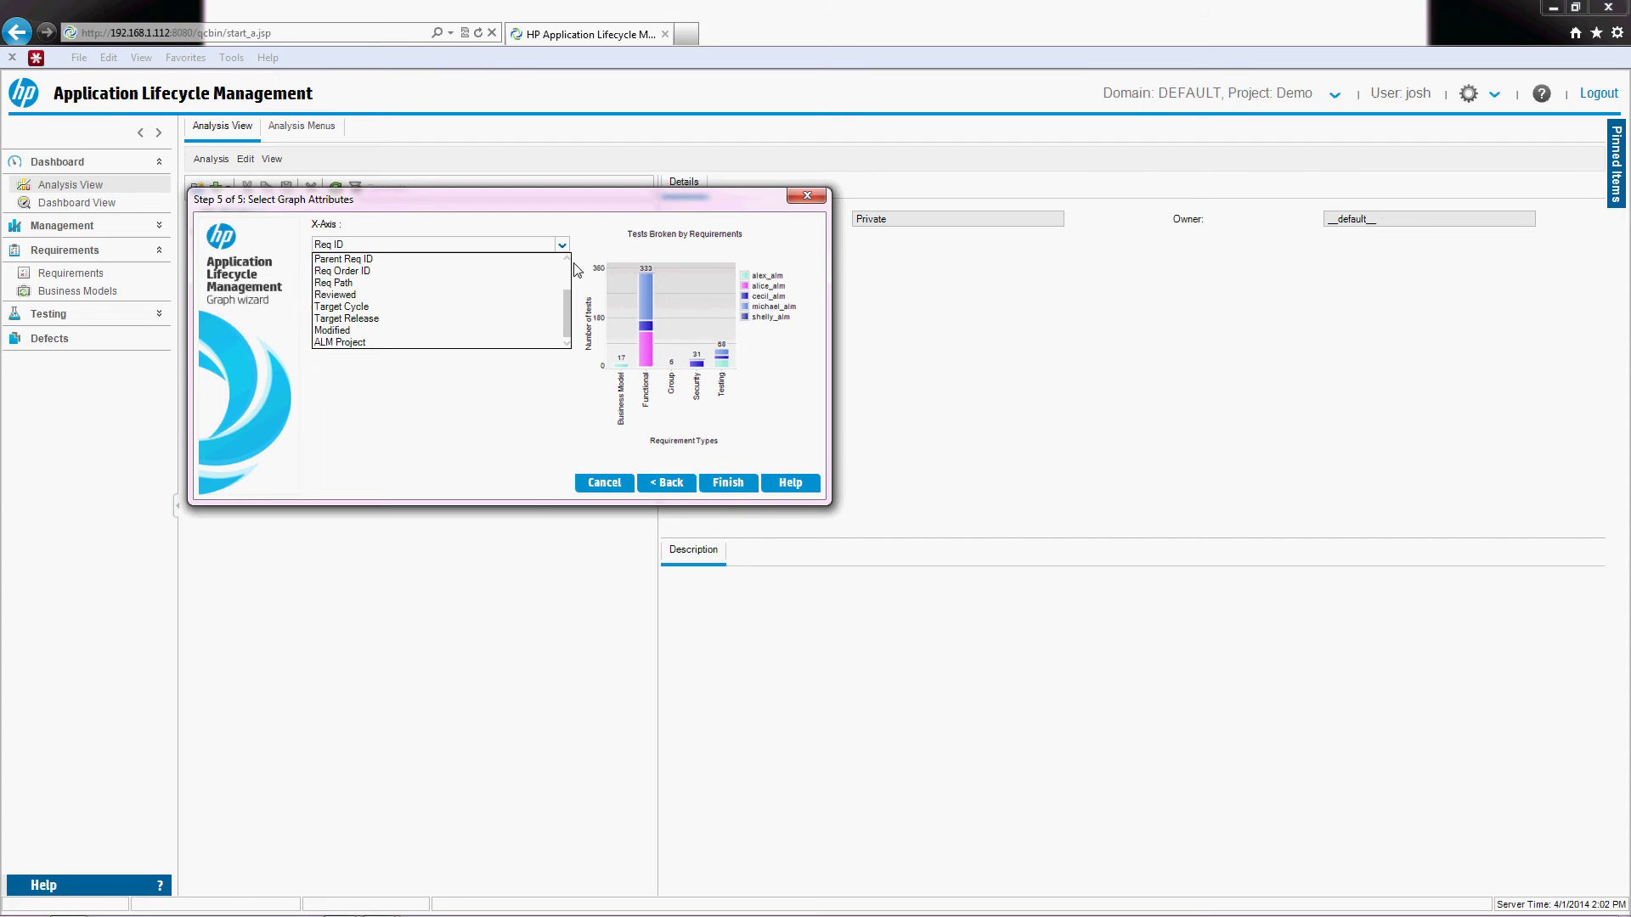
{"action": "left_click", "coordinate": [569, 262]}
{"action": "left_click", "coordinate": [570, 261]}
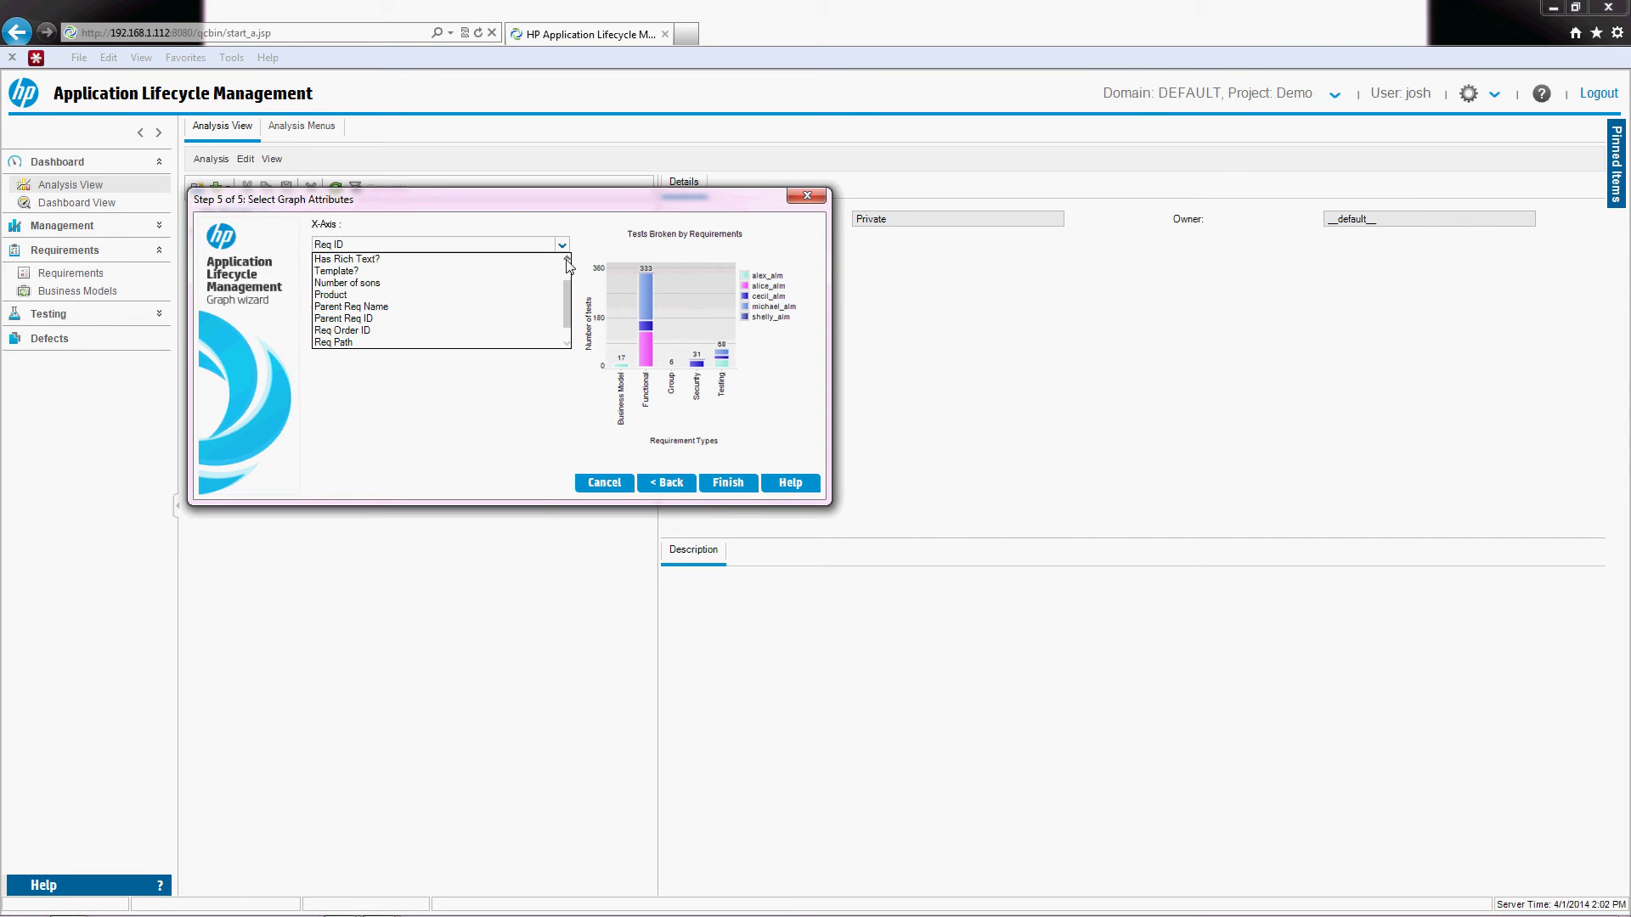
{"action": "left_click", "coordinate": [570, 261]}
{"action": "left_click", "coordinate": [569, 262]}
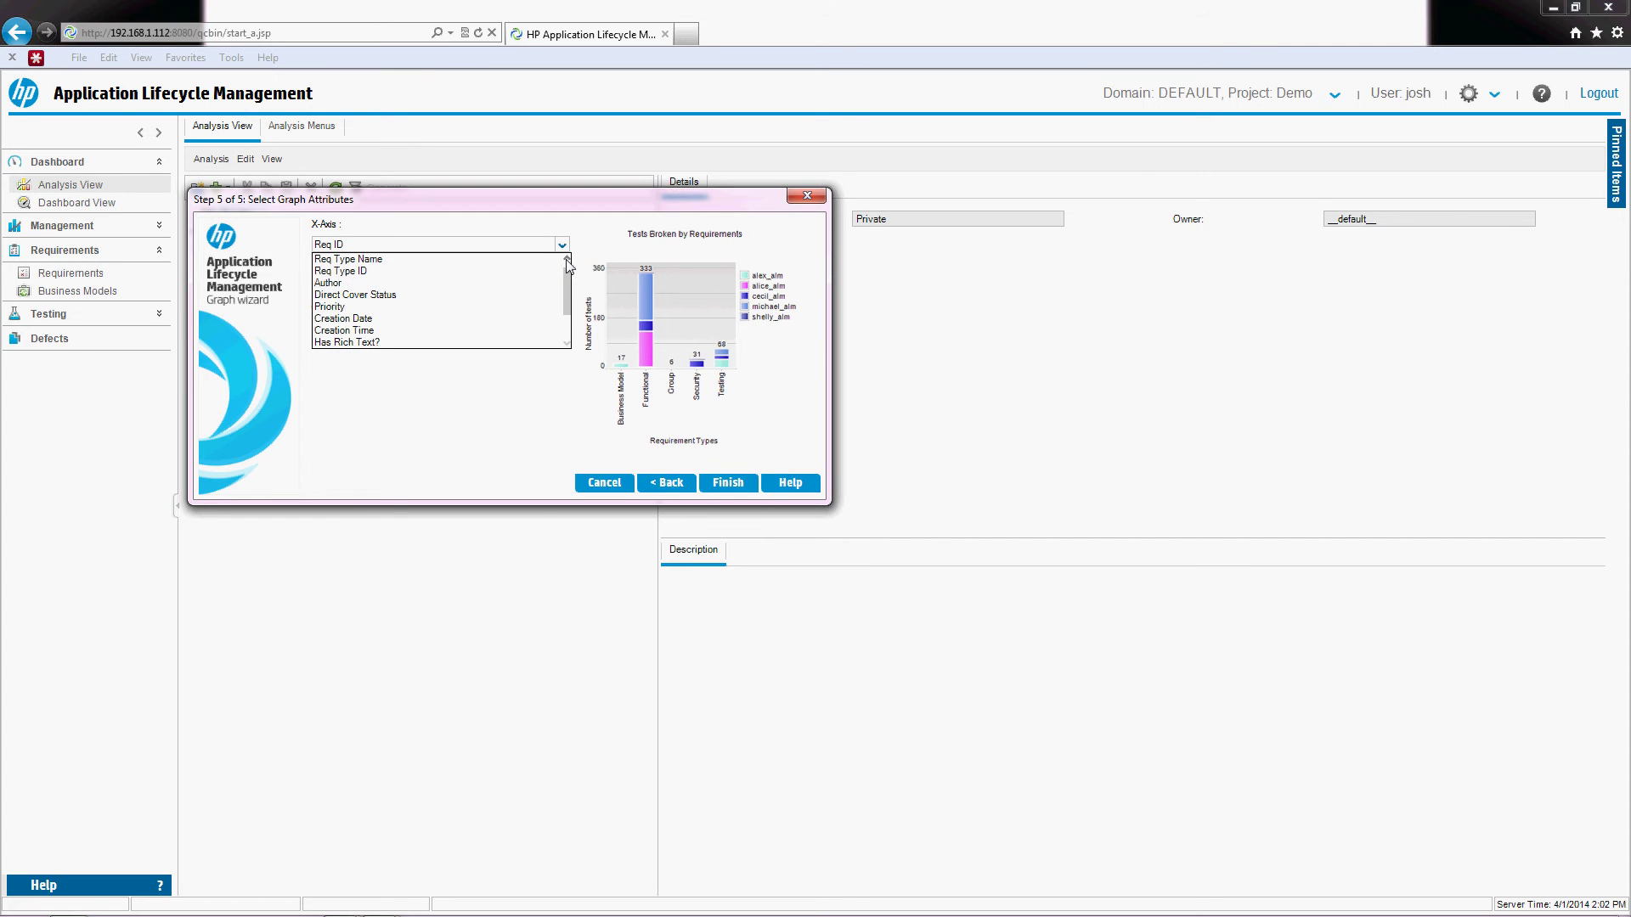
{"action": "left_click", "coordinate": [569, 262]}
{"action": "left_click", "coordinate": [570, 261]}
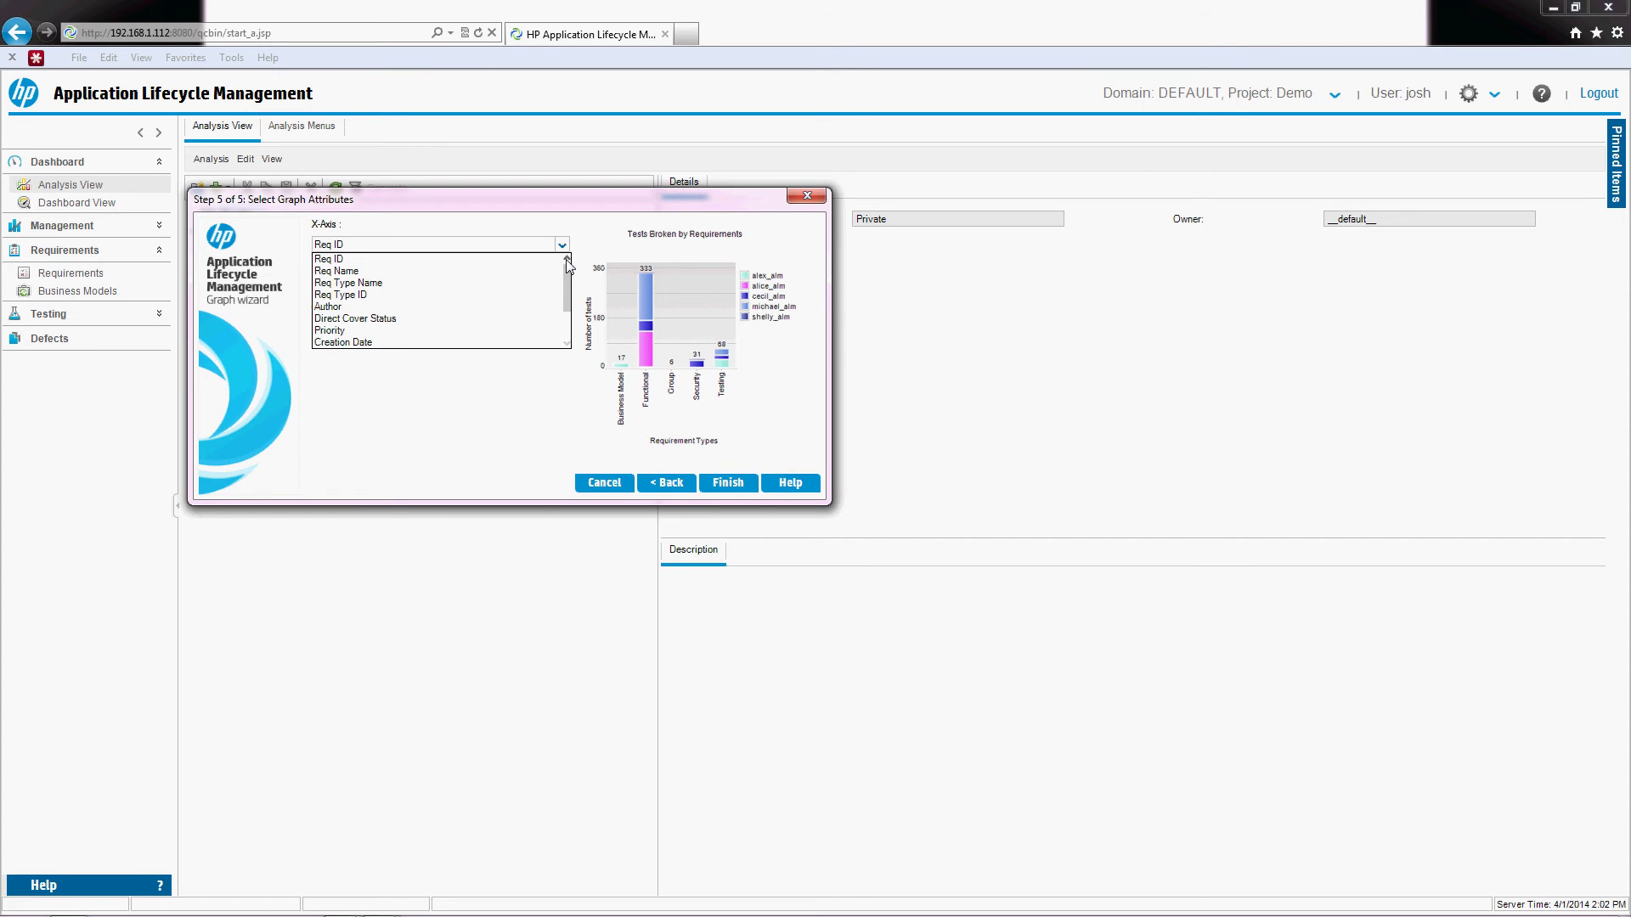
{"action": "left_click", "coordinate": [568, 344]}
{"action": "left_click", "coordinate": [569, 345]}
{"action": "left_click", "coordinate": [569, 345]}
{"action": "left_click", "coordinate": [569, 345]}
{"action": "left_click", "coordinate": [569, 344]}
{"action": "left_click", "coordinate": [568, 345]}
{"action": "left_click", "coordinate": [568, 344]}
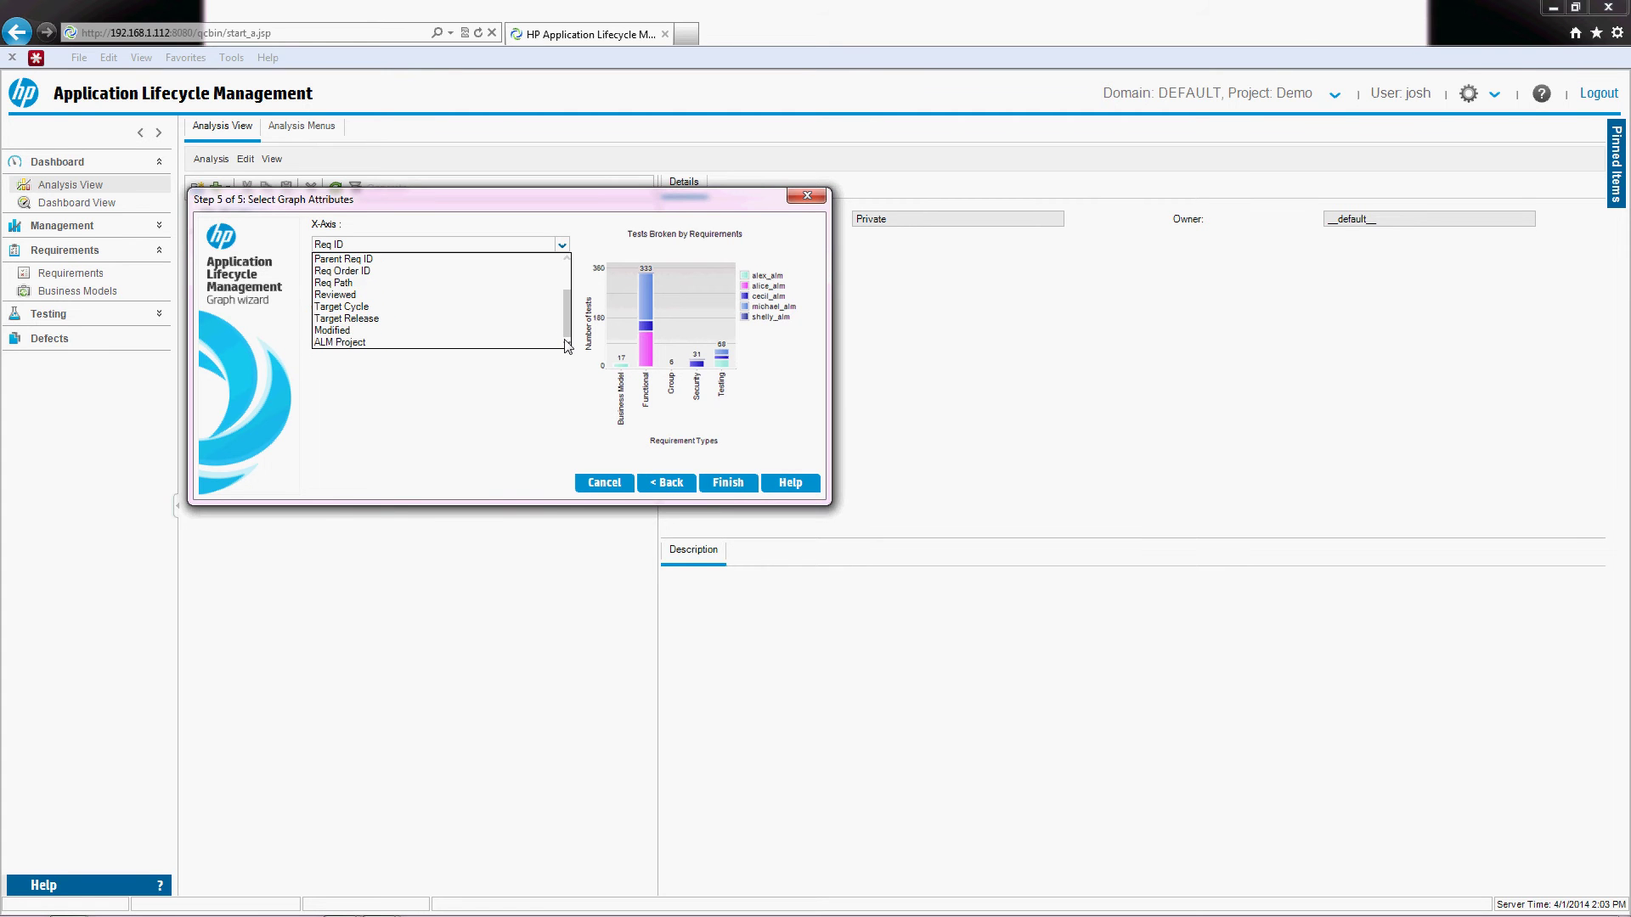
Set X-axis to ALM Project, Y-axis to Count, and grouping to None
{"action": "left_click", "coordinate": [383, 343]}
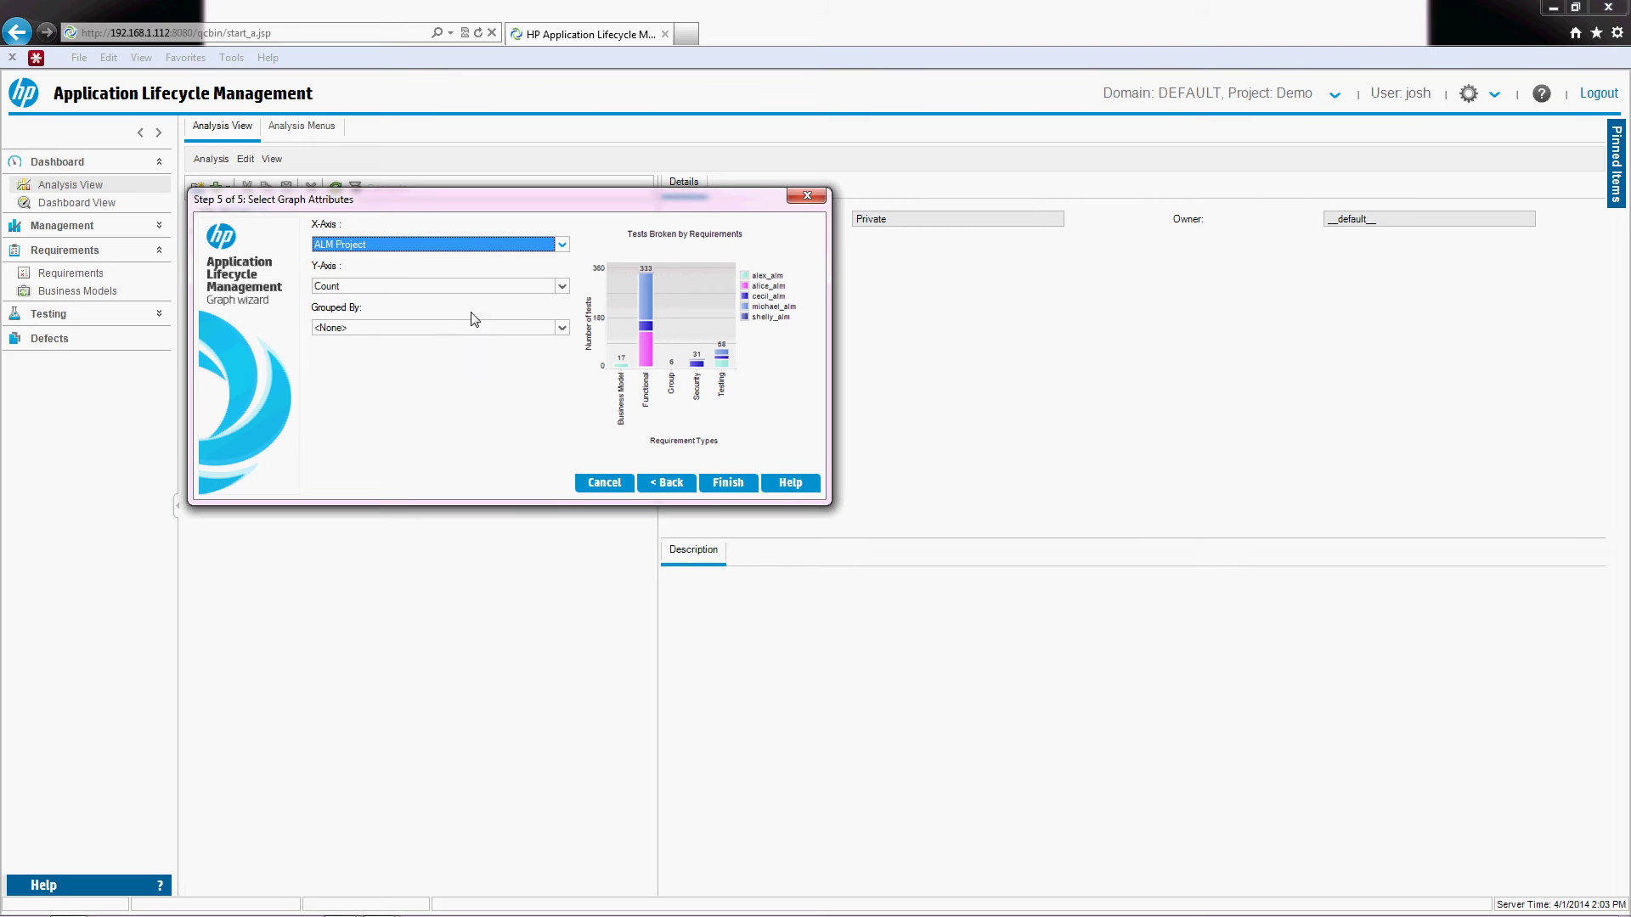
{"action": "left_click", "coordinate": [562, 287]}
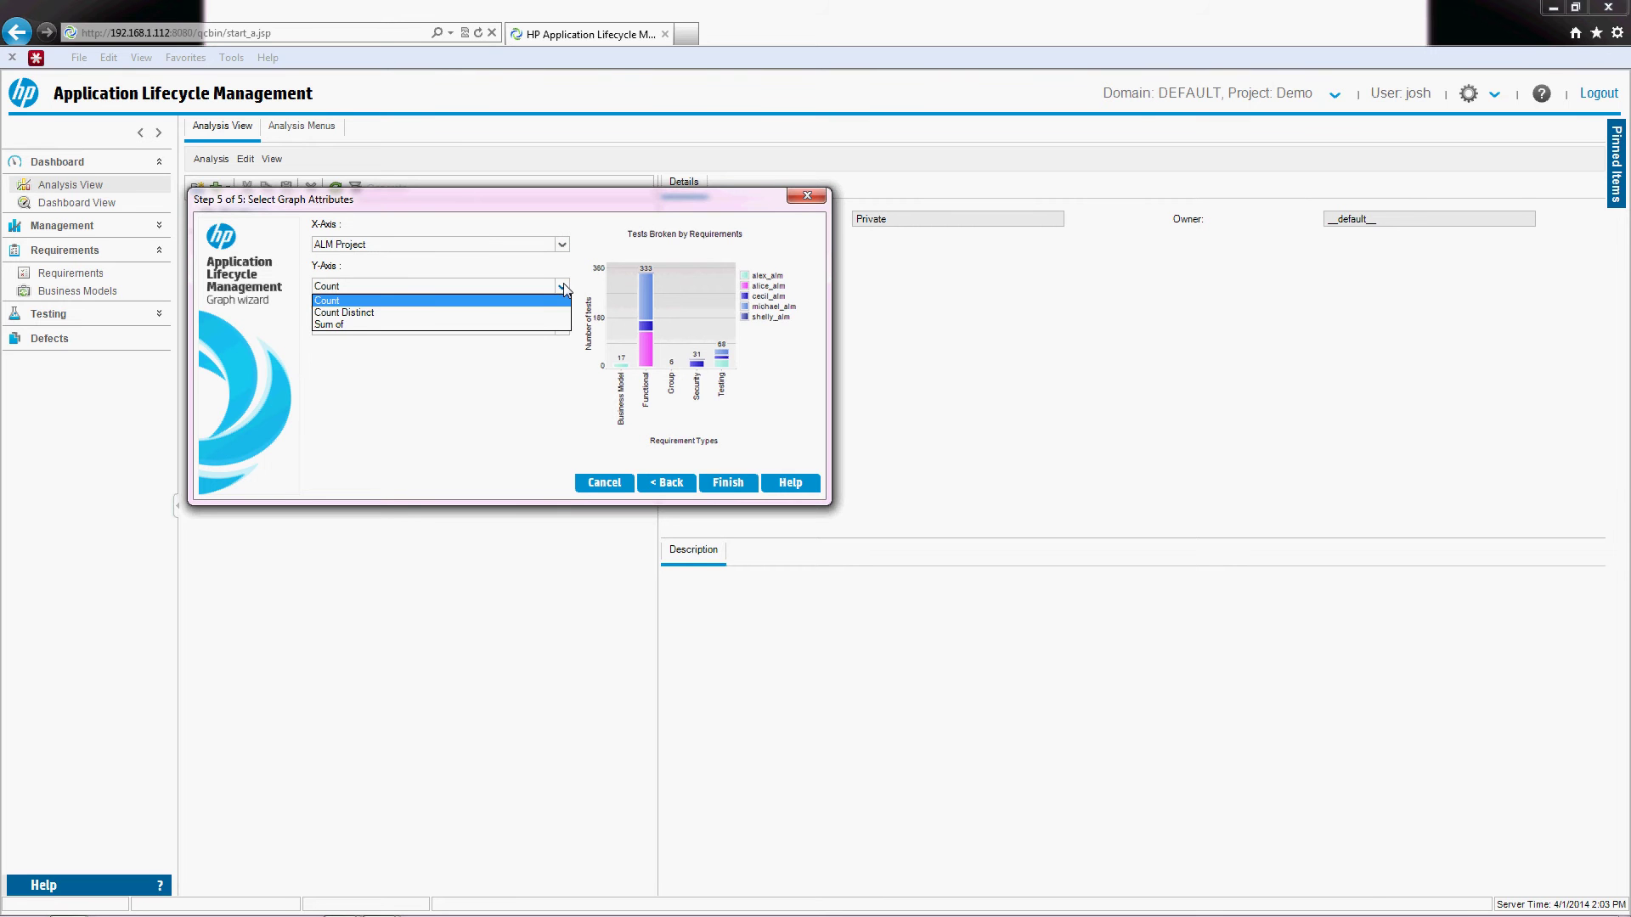
{"action": "left_click", "coordinate": [565, 291]}
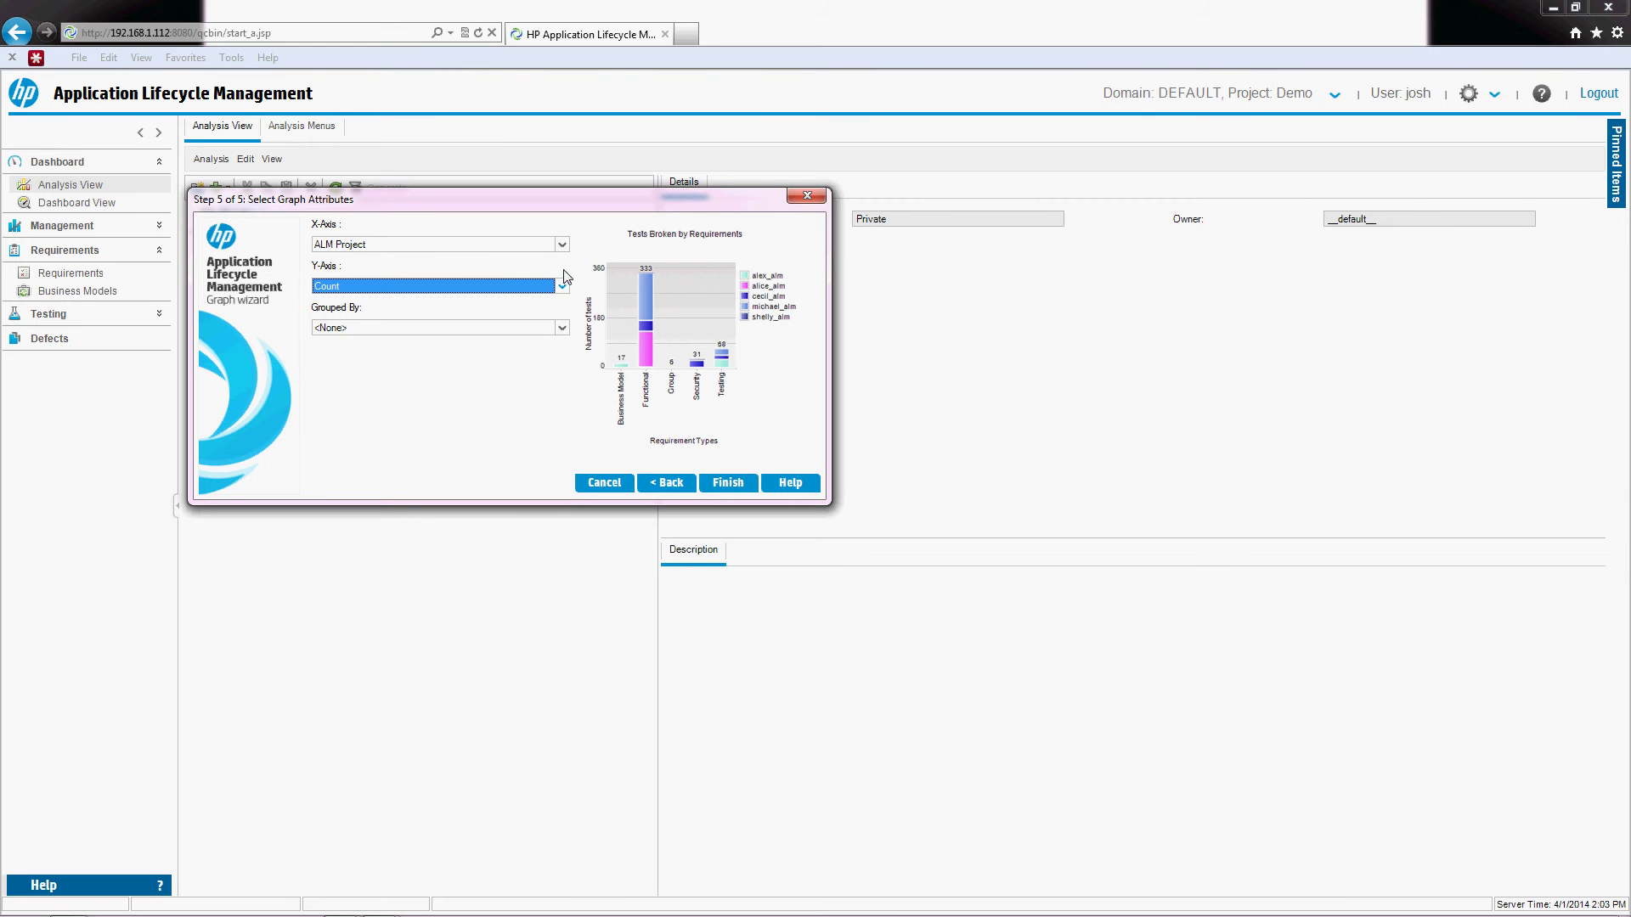
{"action": "left_click", "coordinate": [561, 329]}
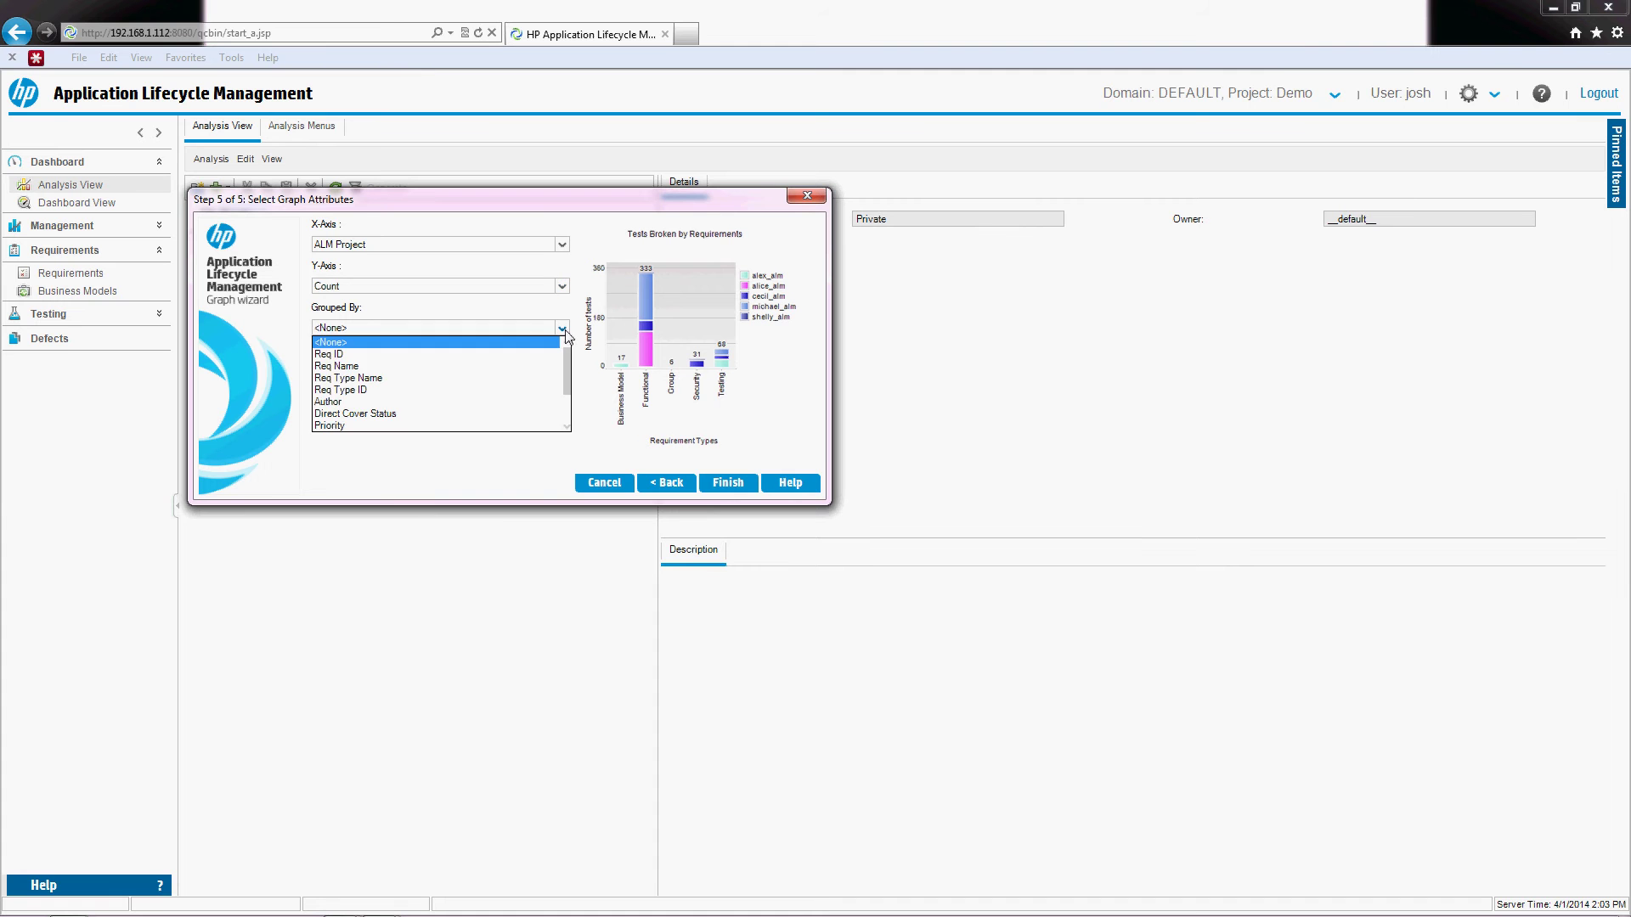
{"action": "left_click", "coordinate": [486, 481]}
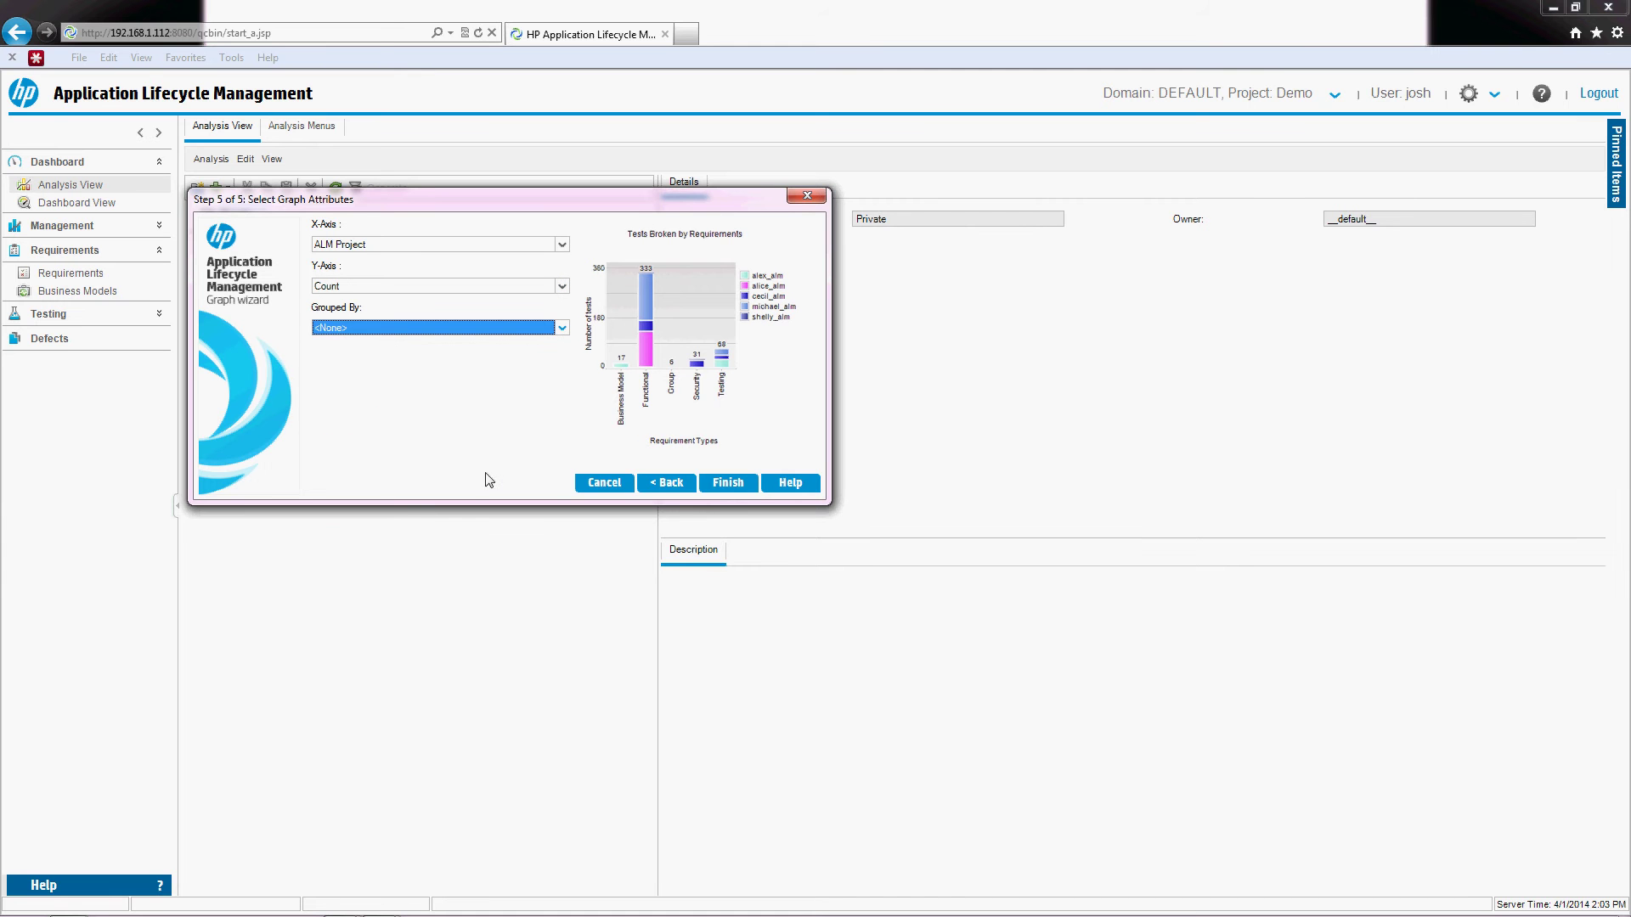
Preview the graph, then regroup by Author and regenerate it (Demo 231, Test 2, Test2 1)
{"action": "left_click", "coordinate": [722, 488]}
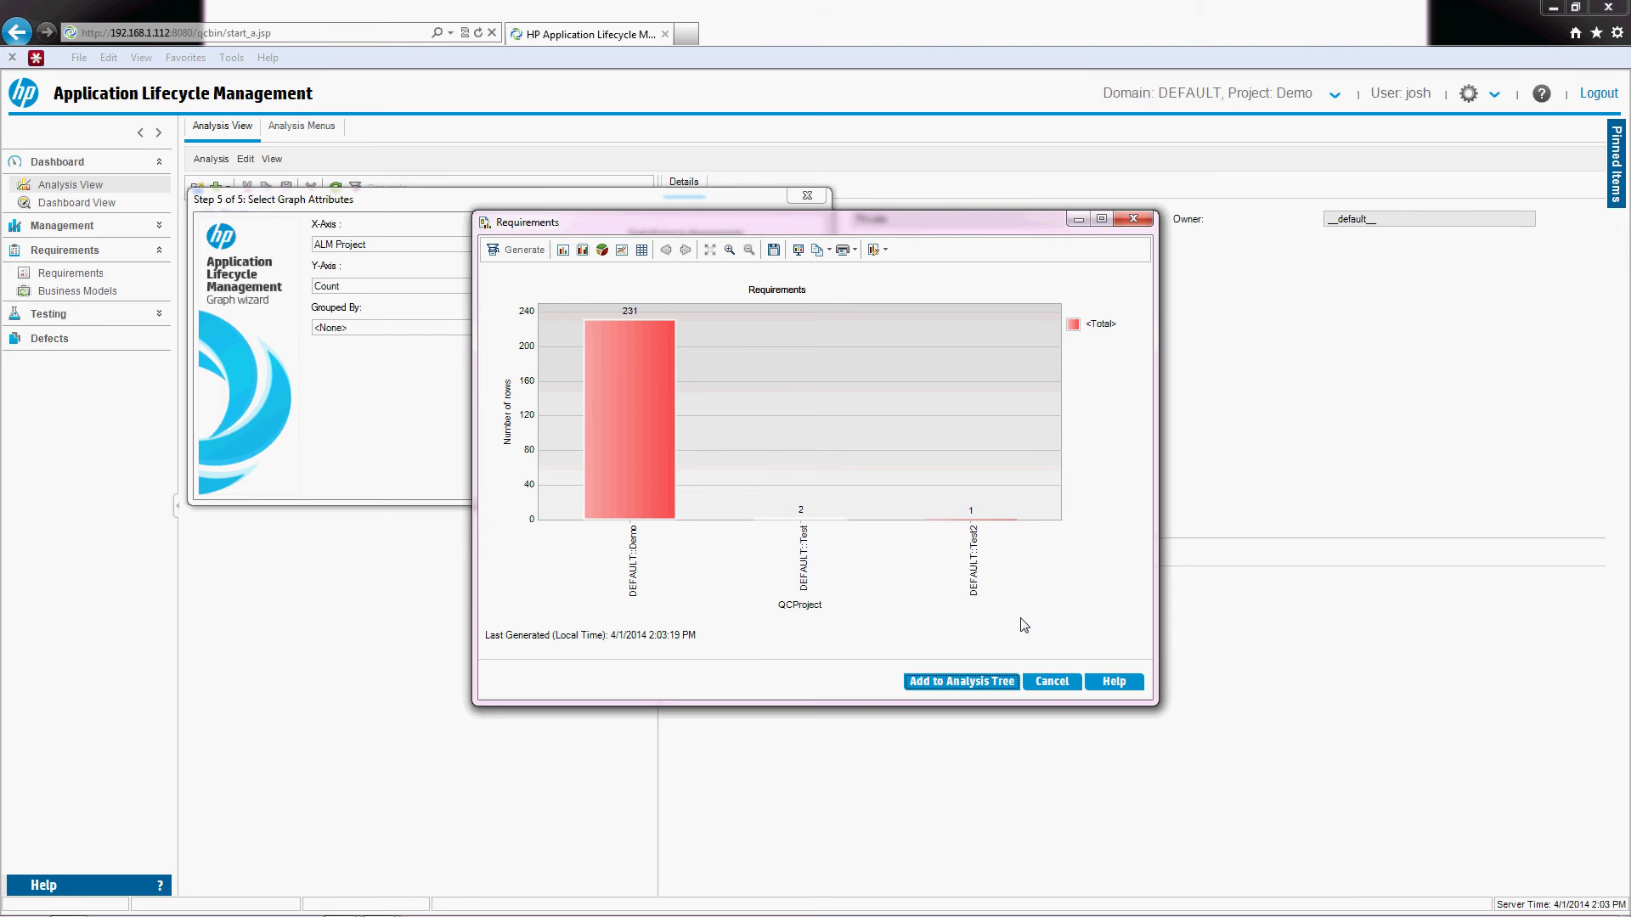
{"action": "left_click", "coordinate": [1055, 683]}
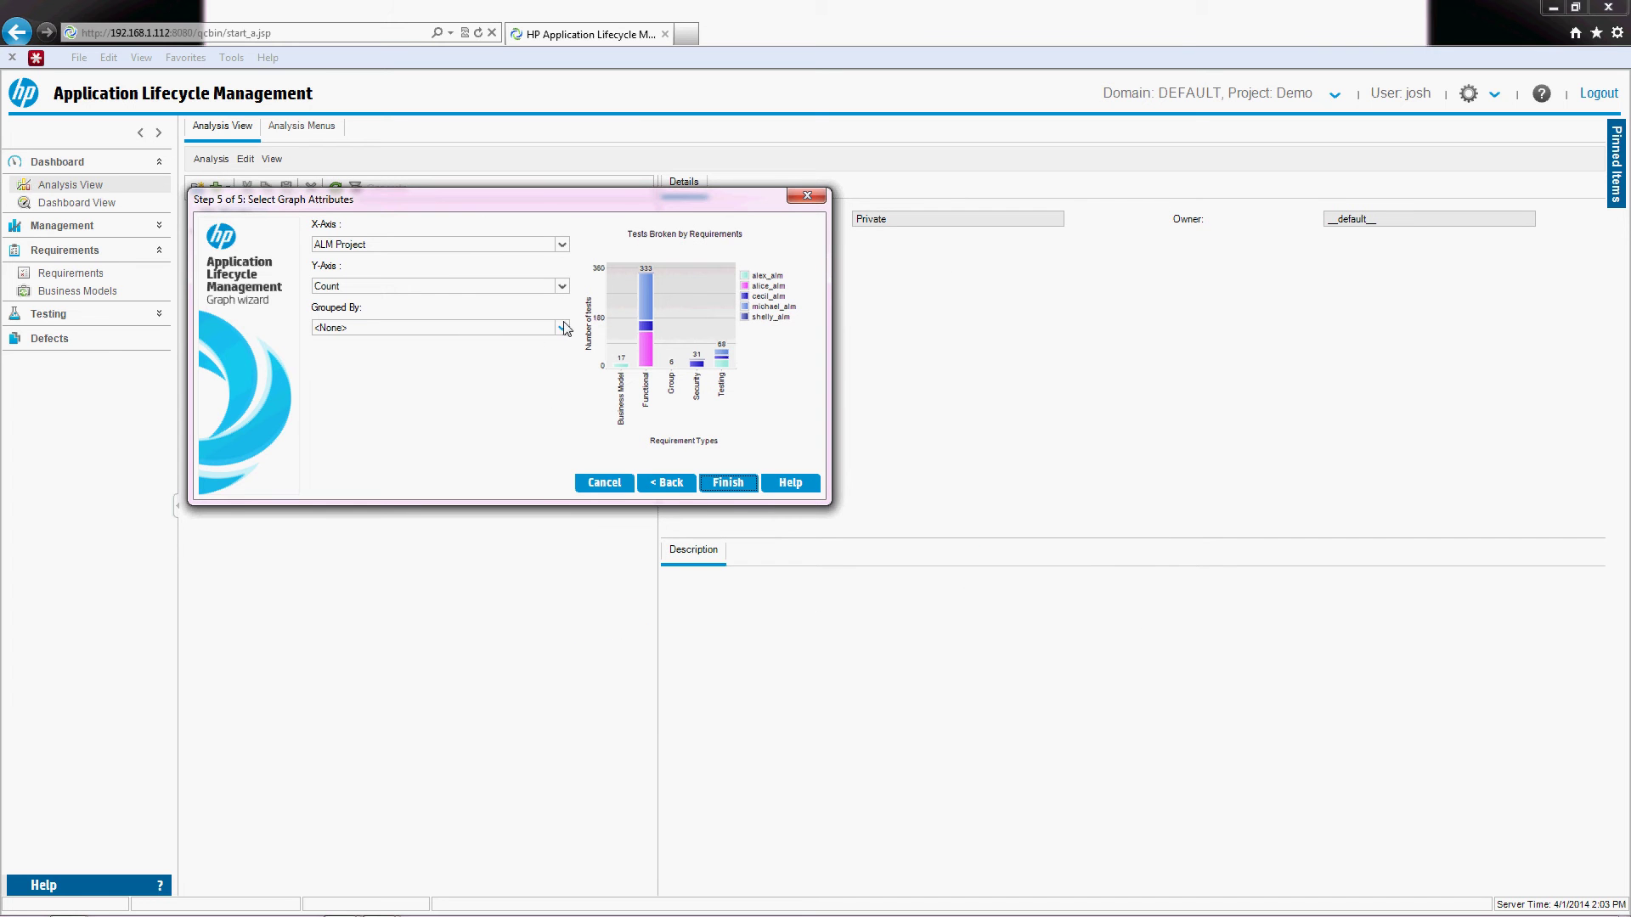
{"action": "left_click", "coordinate": [563, 327]}
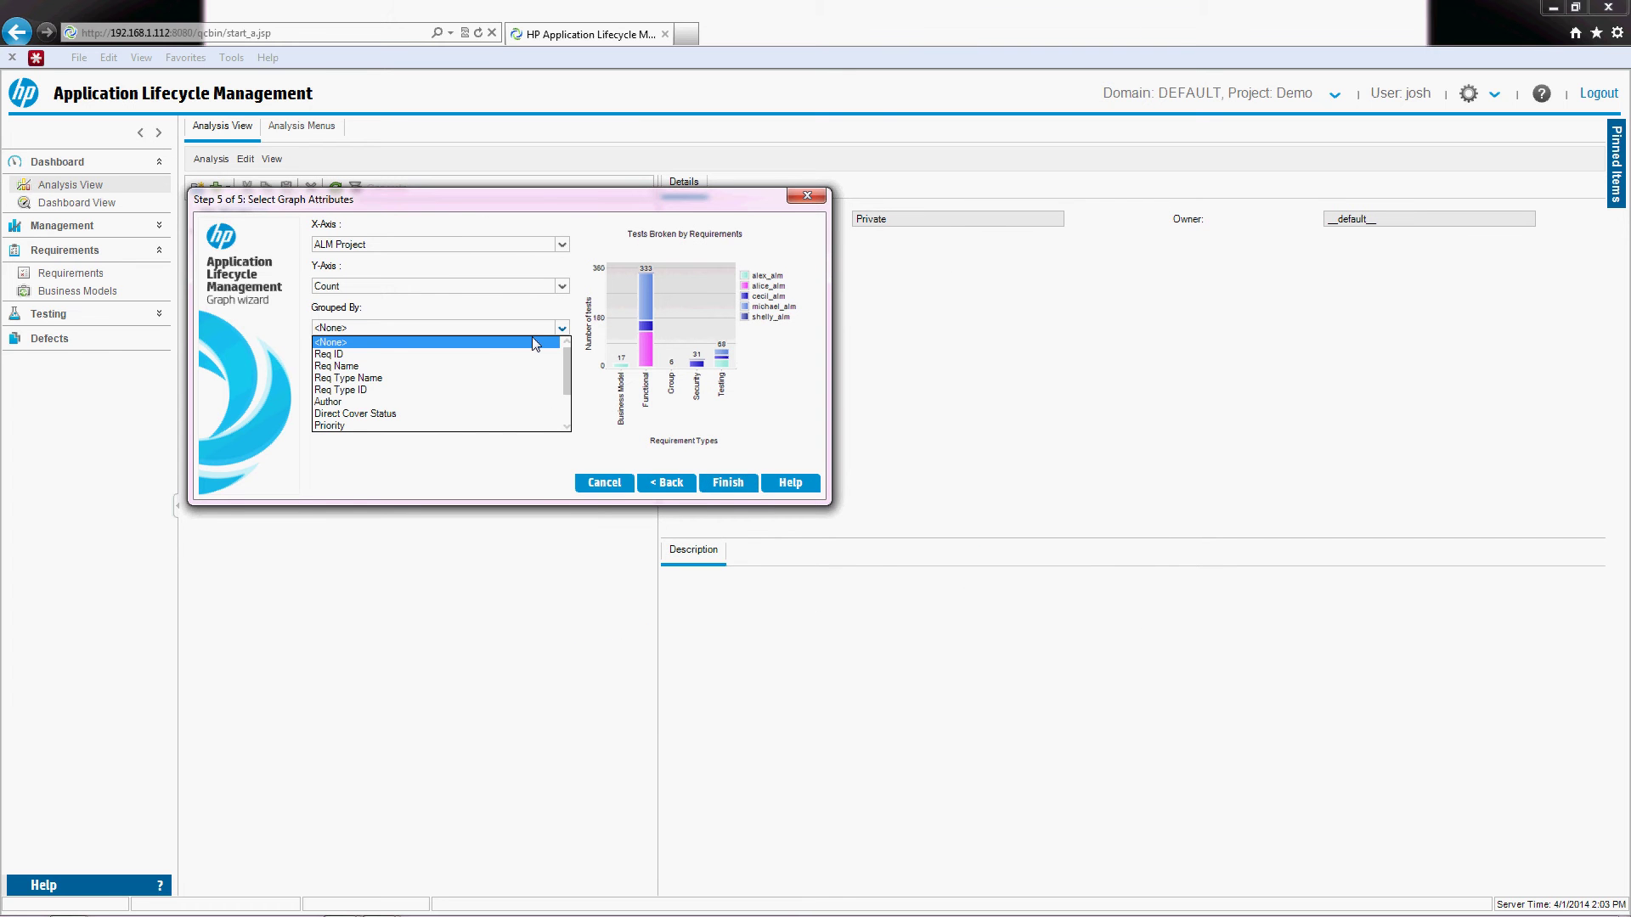
{"action": "left_click", "coordinate": [433, 402]}
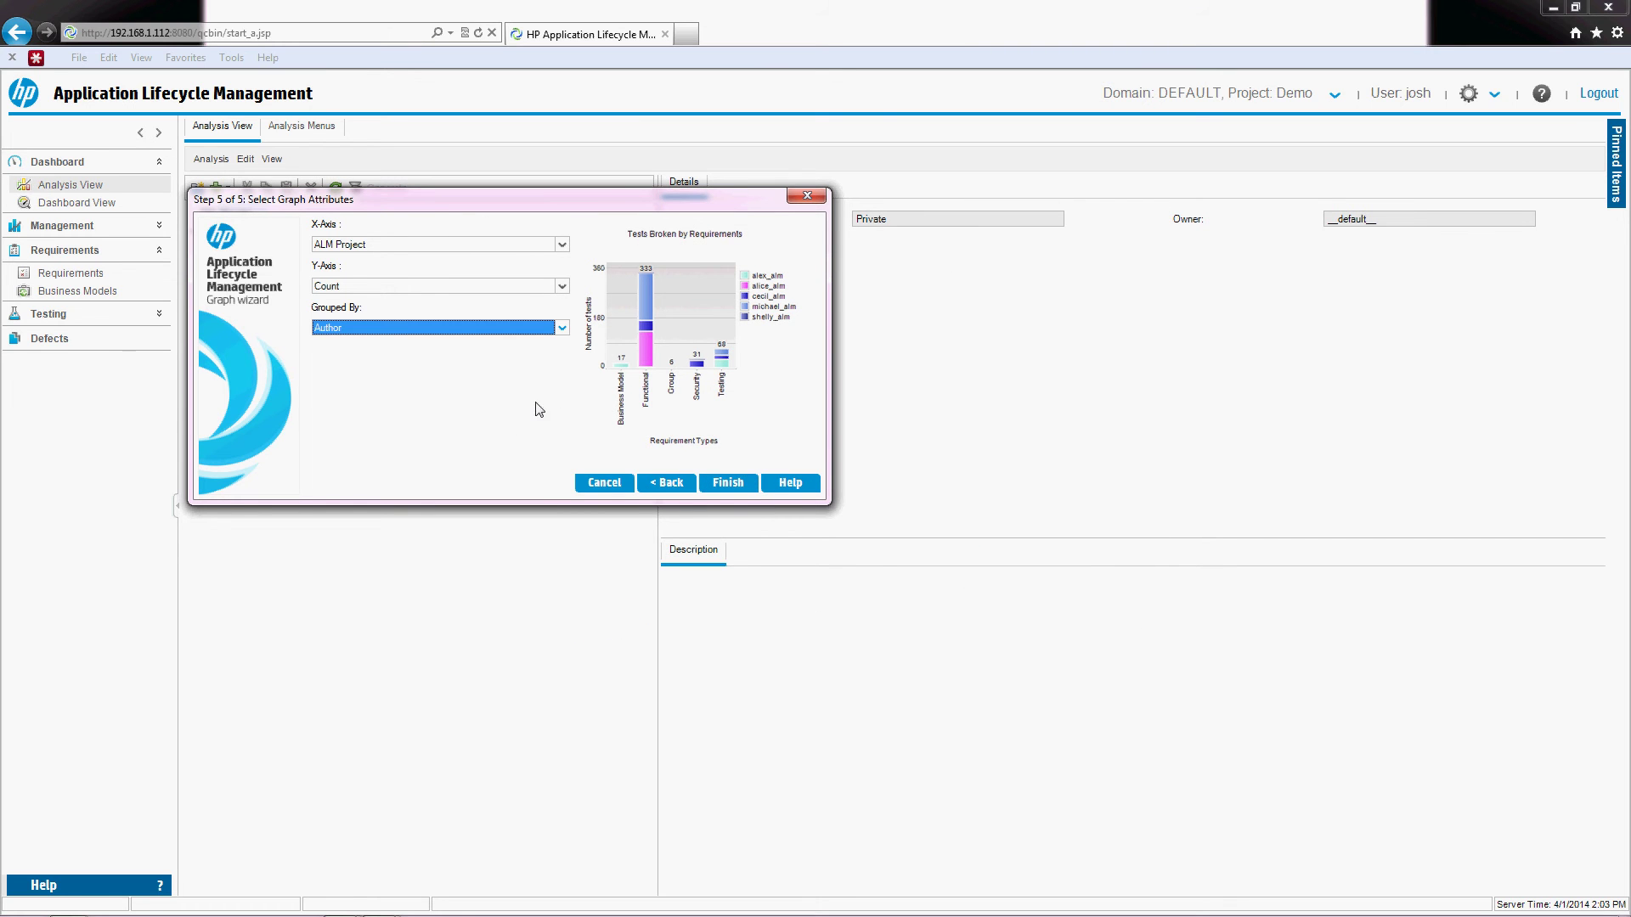
{"action": "left_click", "coordinate": [728, 483]}
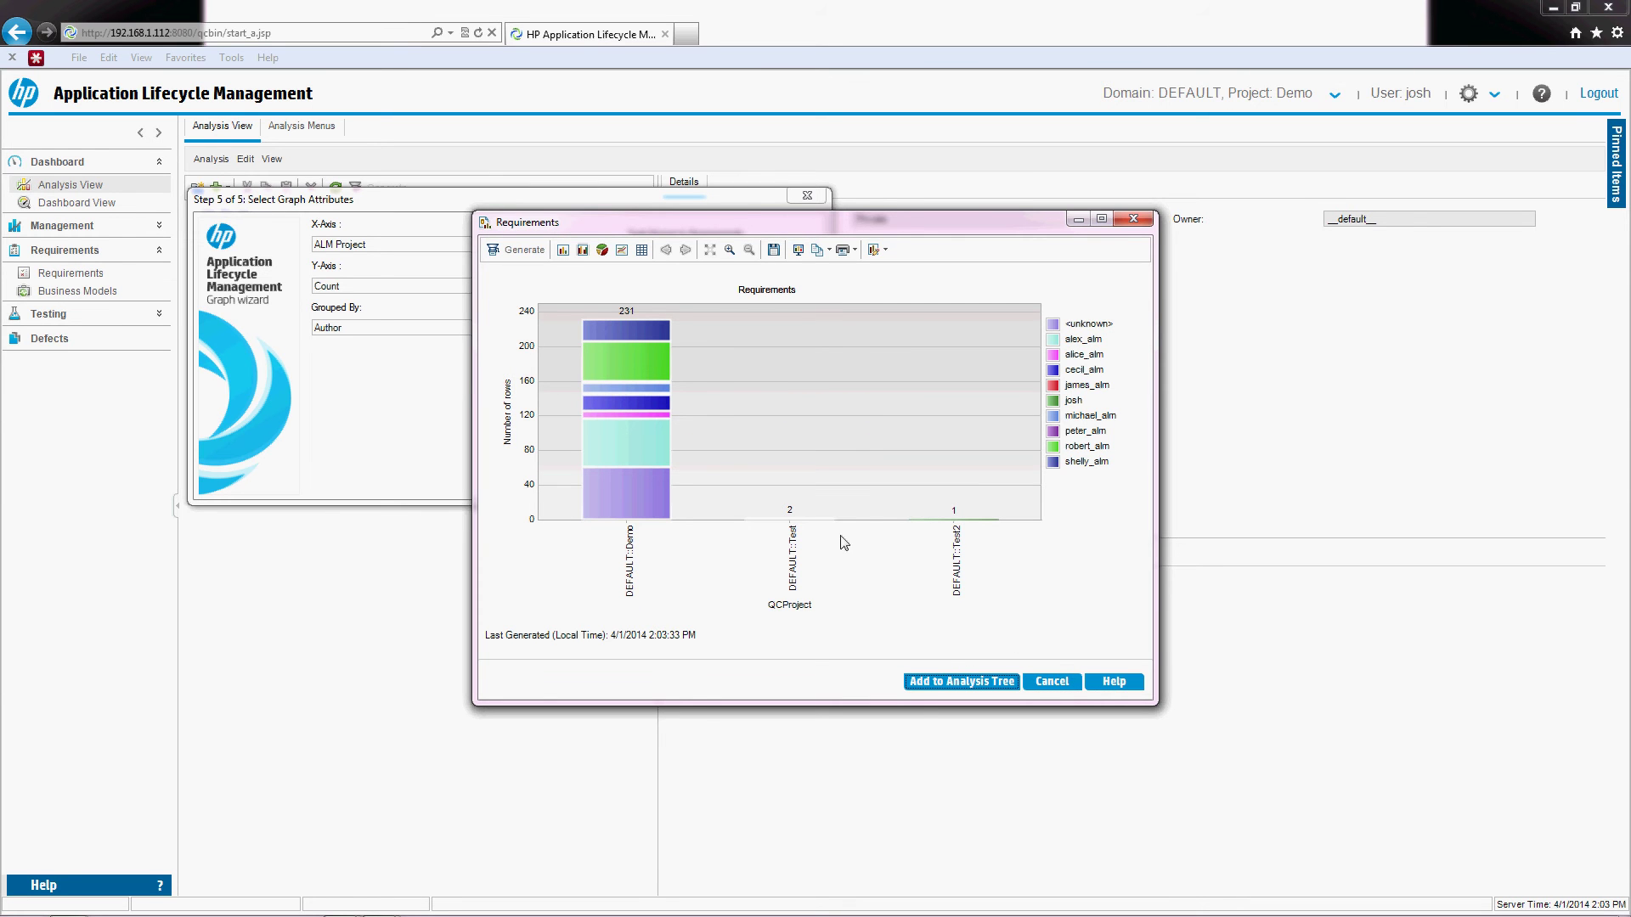
Regenerate the graph with Author on the X-axis, stacked by Priority, and close its preview
{"action": "left_click", "coordinate": [1052, 682]}
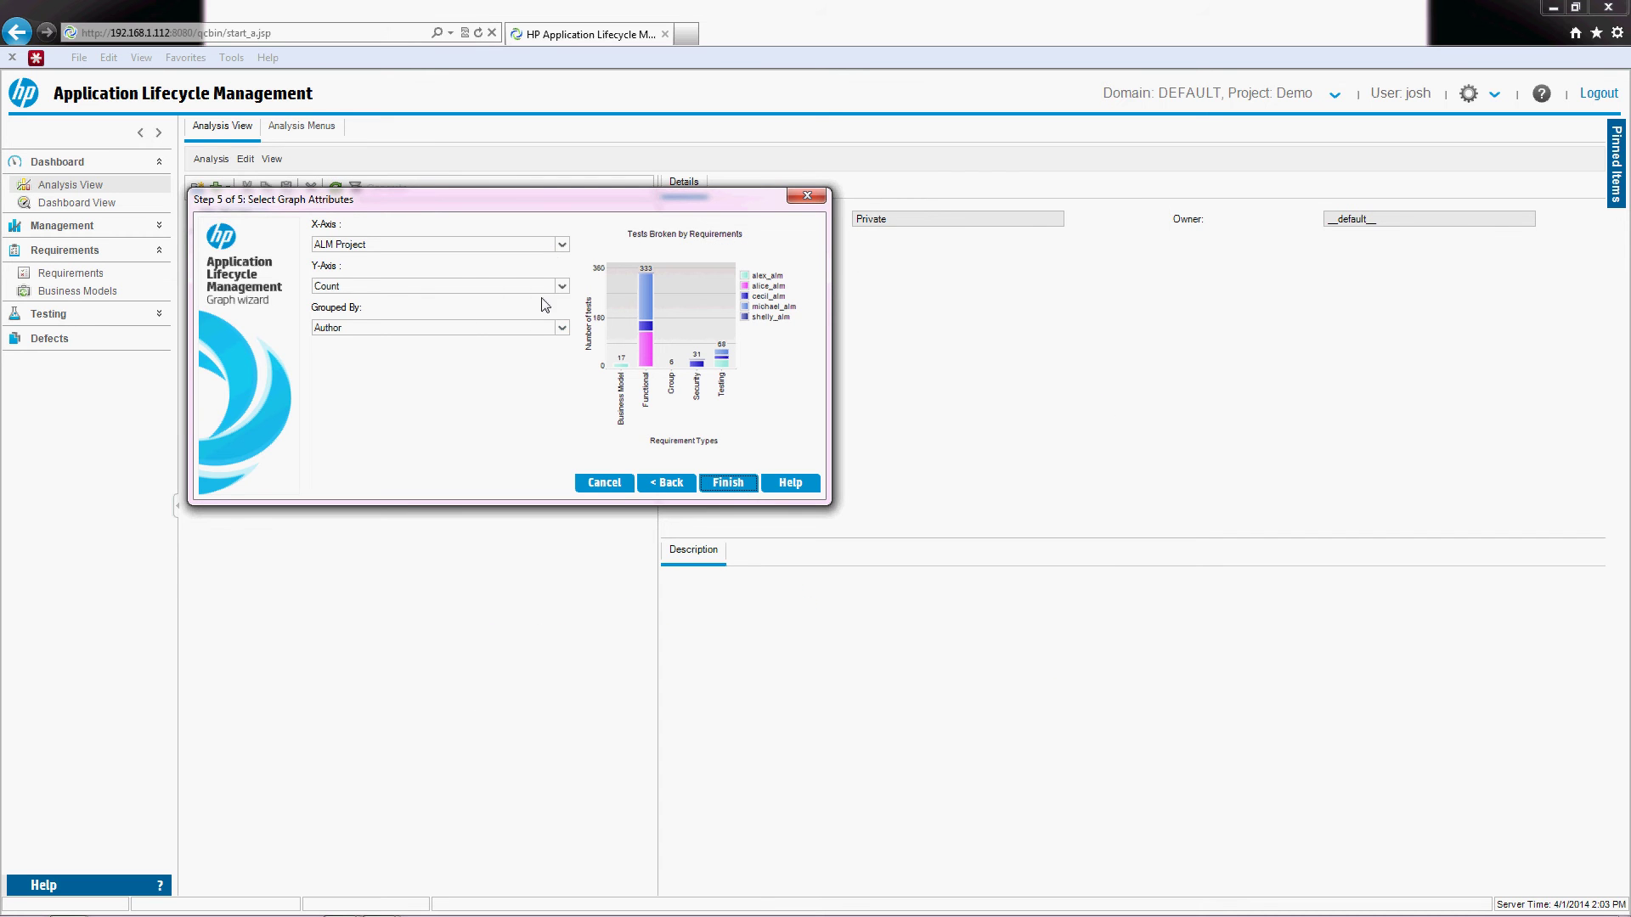
{"action": "left_click", "coordinate": [562, 244]}
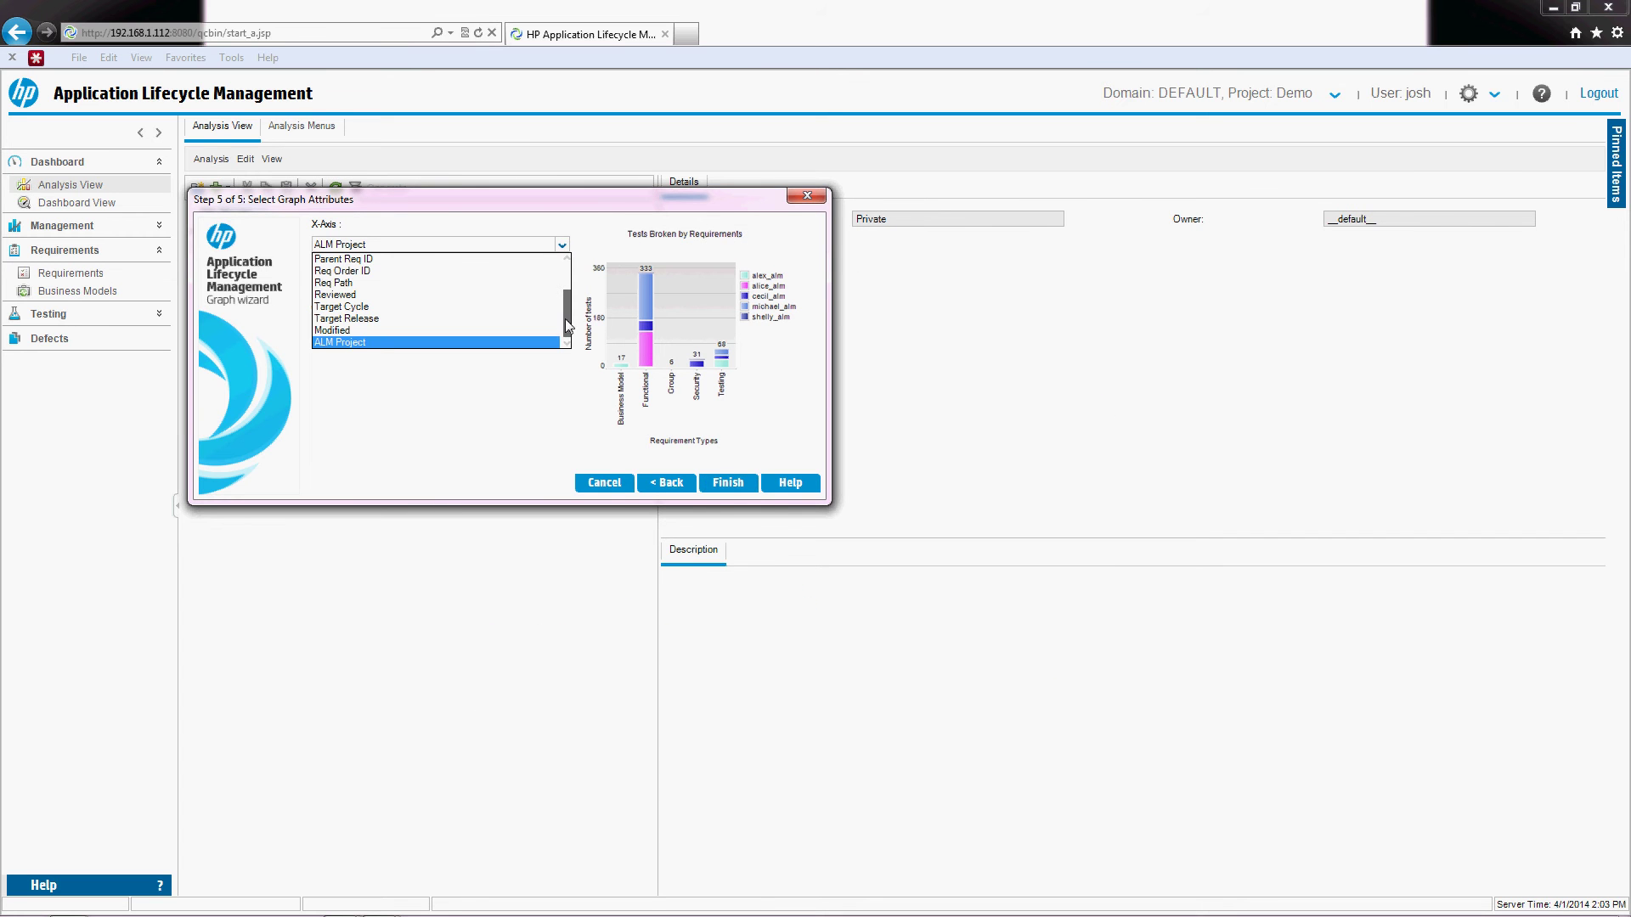
{"action": "left_click_drag", "start_coordinate": [565, 320], "coordinate": [565, 261]}
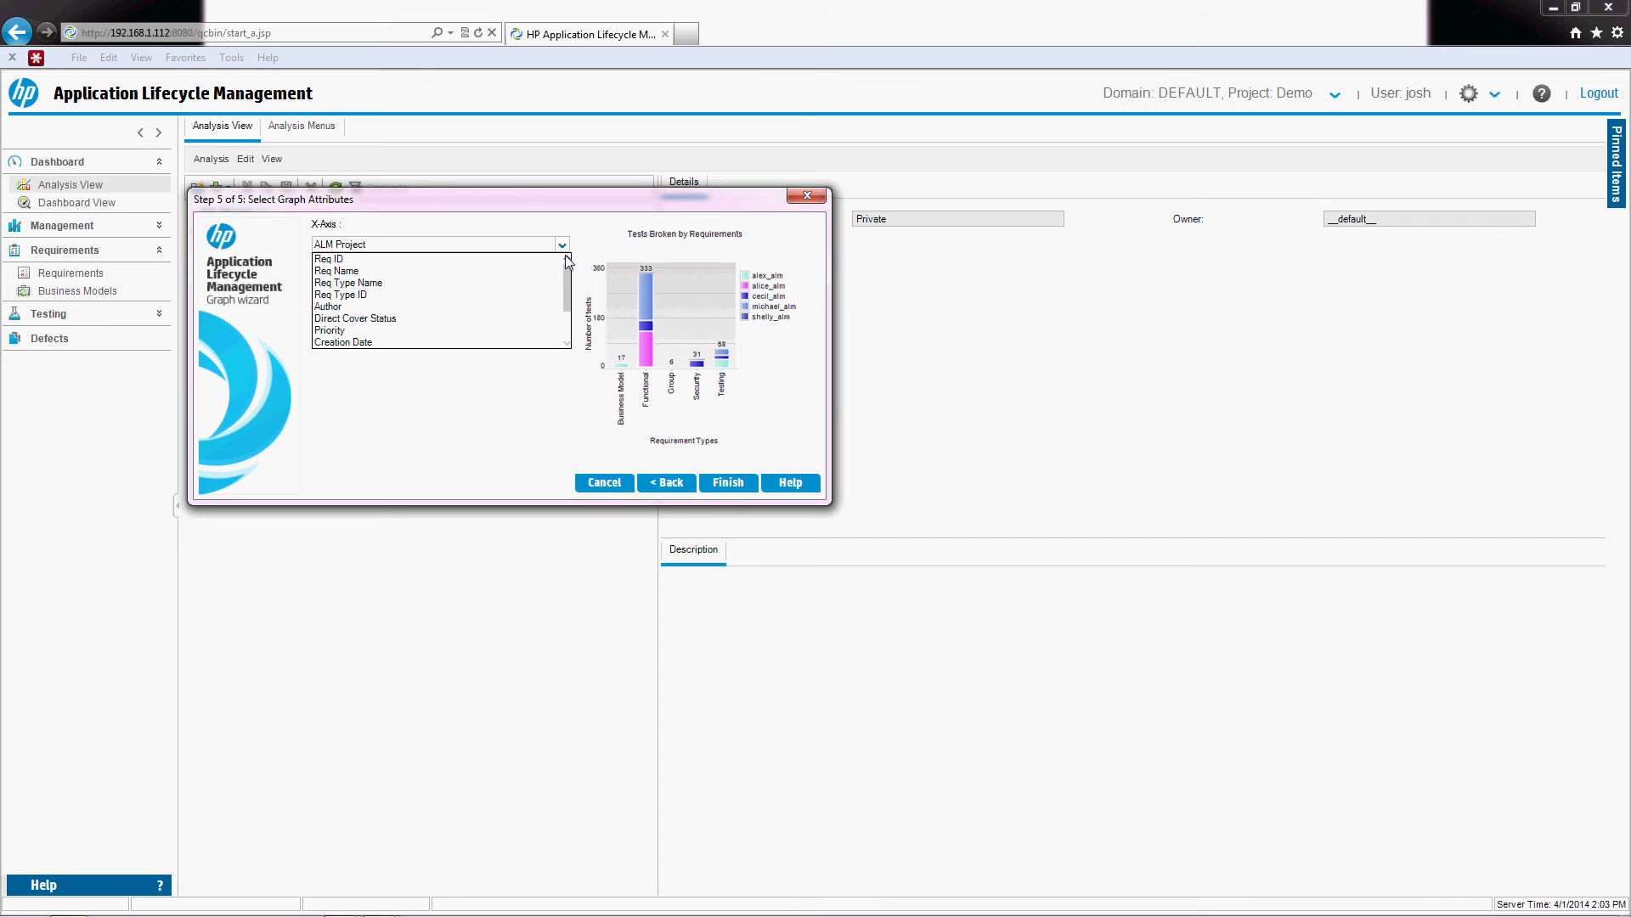
{"action": "left_click", "coordinate": [505, 306]}
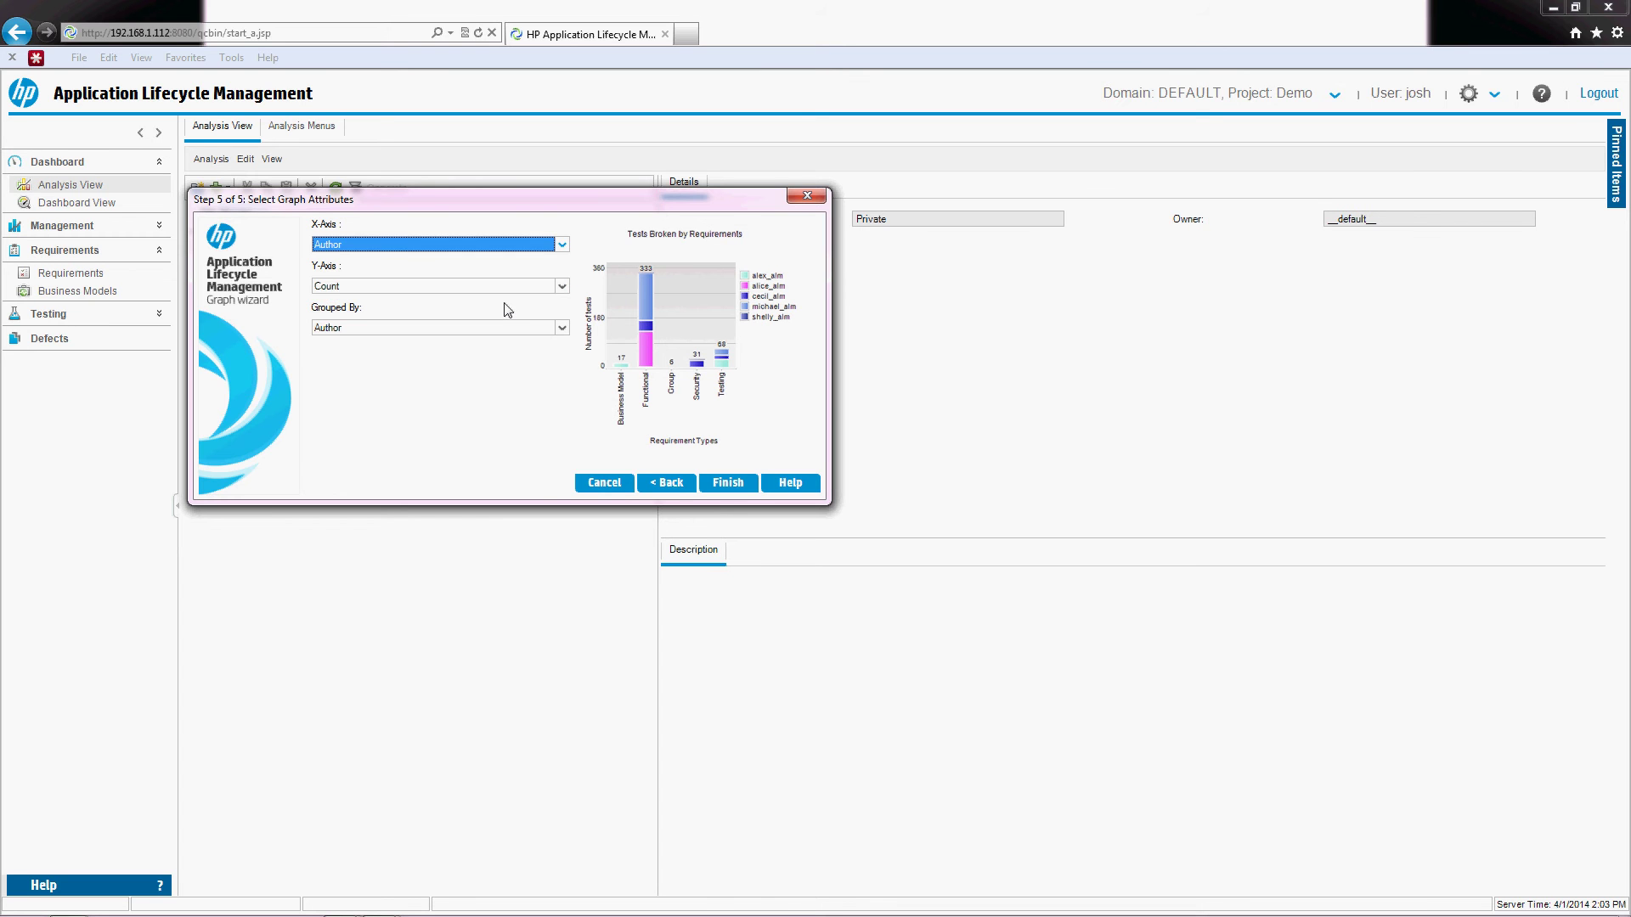
{"action": "left_click", "coordinate": [563, 329]}
{"action": "scroll", "coordinate": [446, 382], "scroll_direction": "down", "scroll_amount": 2}
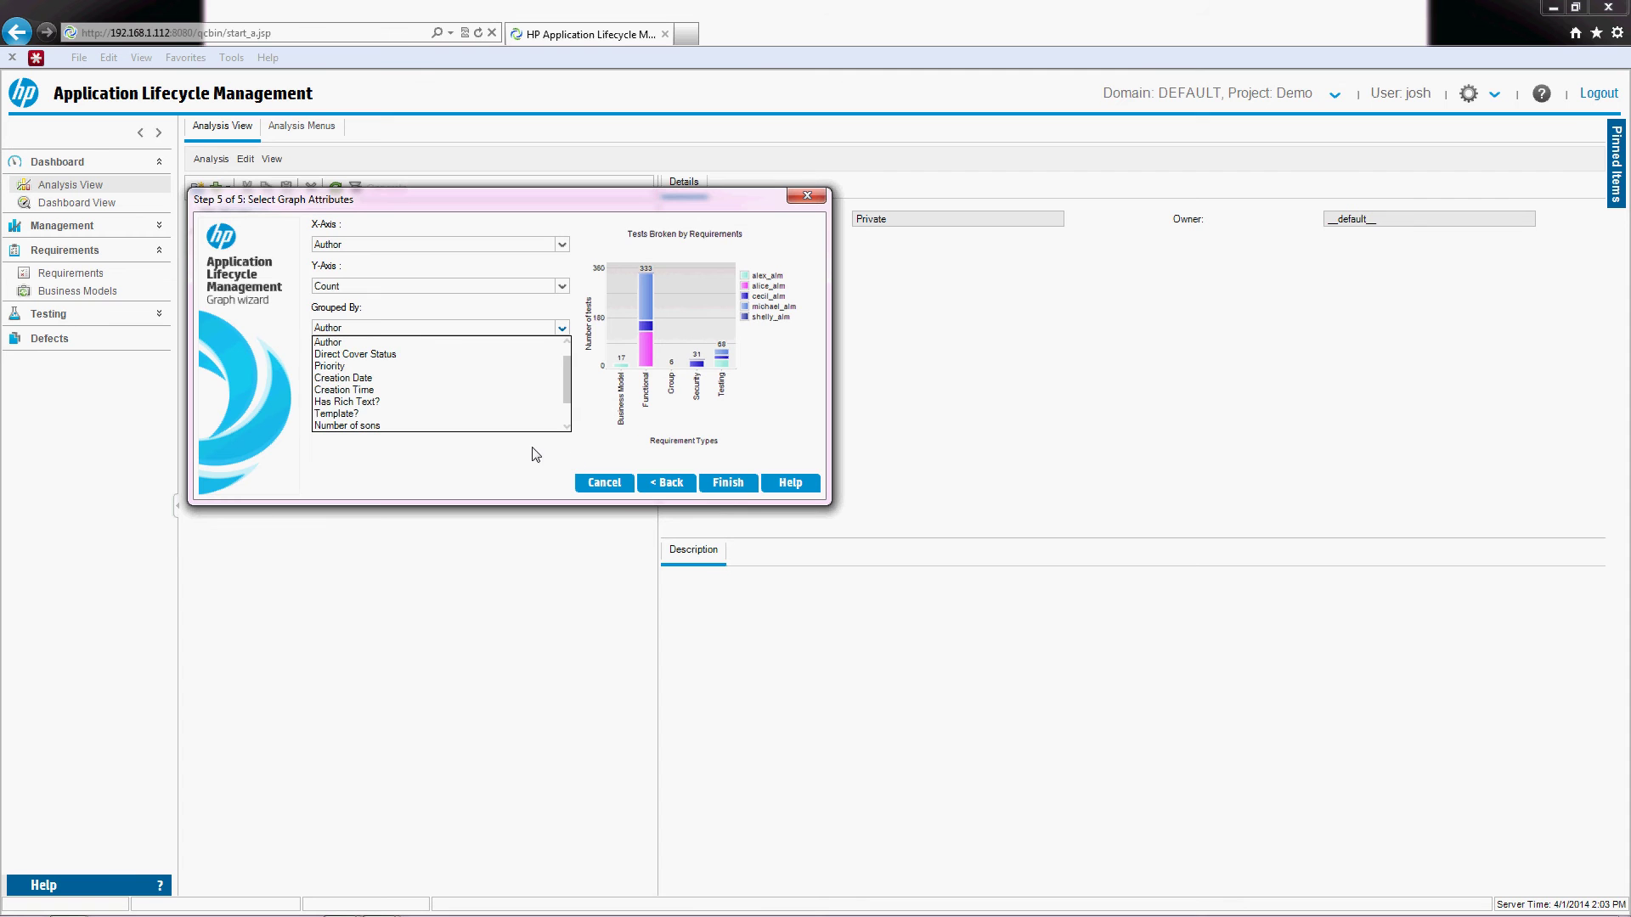
{"action": "left_click", "coordinate": [524, 368]}
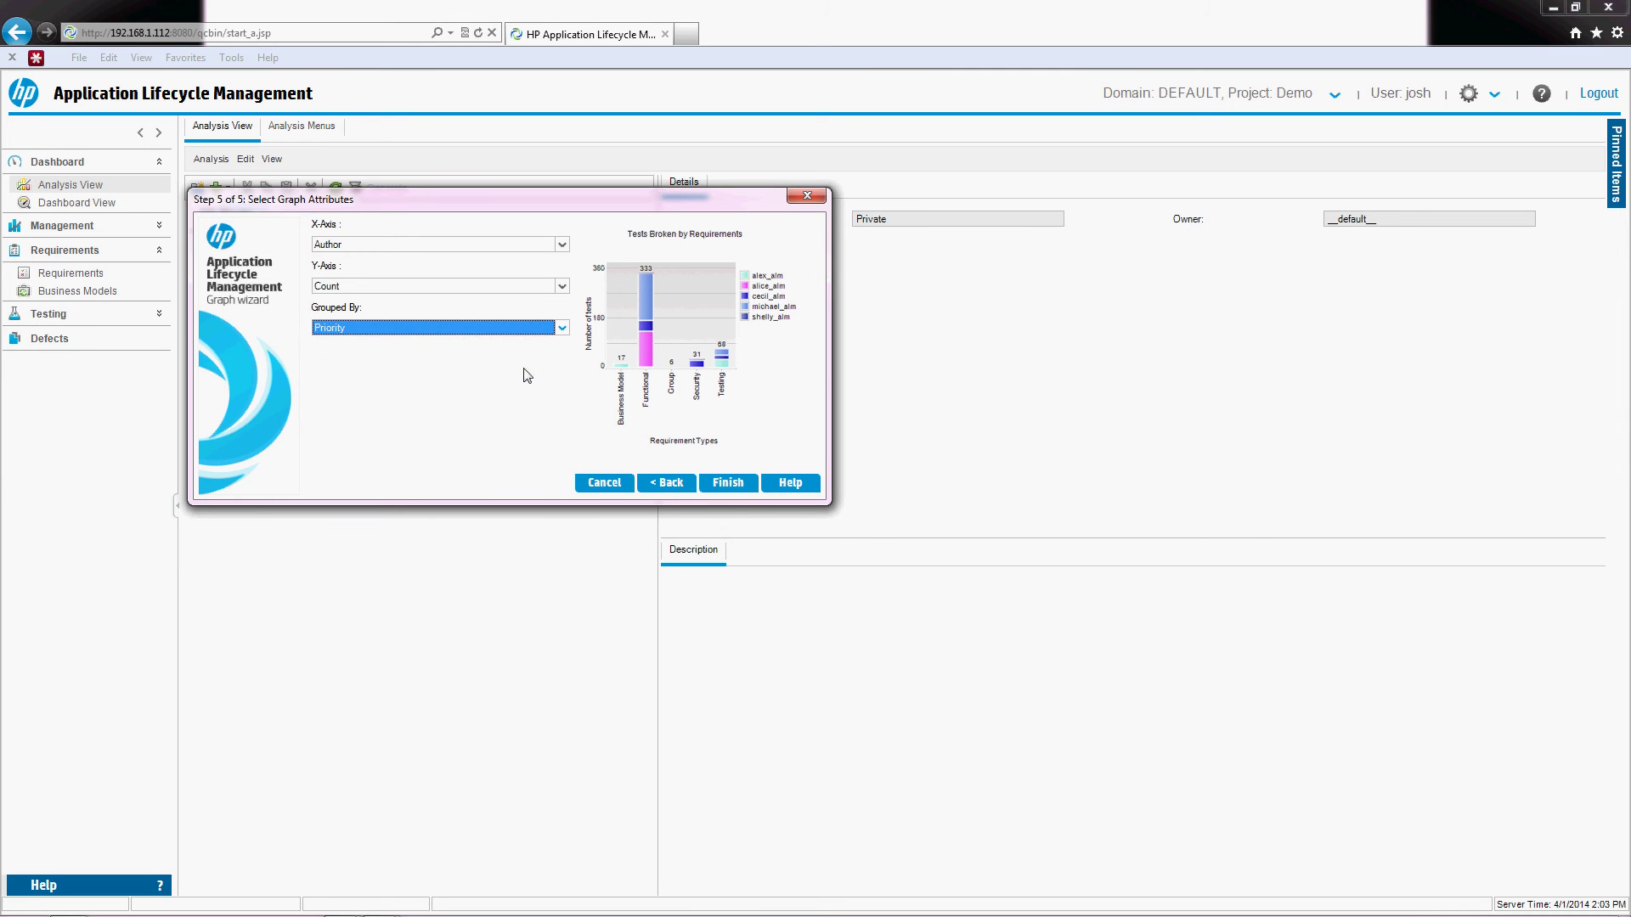
{"action": "left_click", "coordinate": [721, 484]}
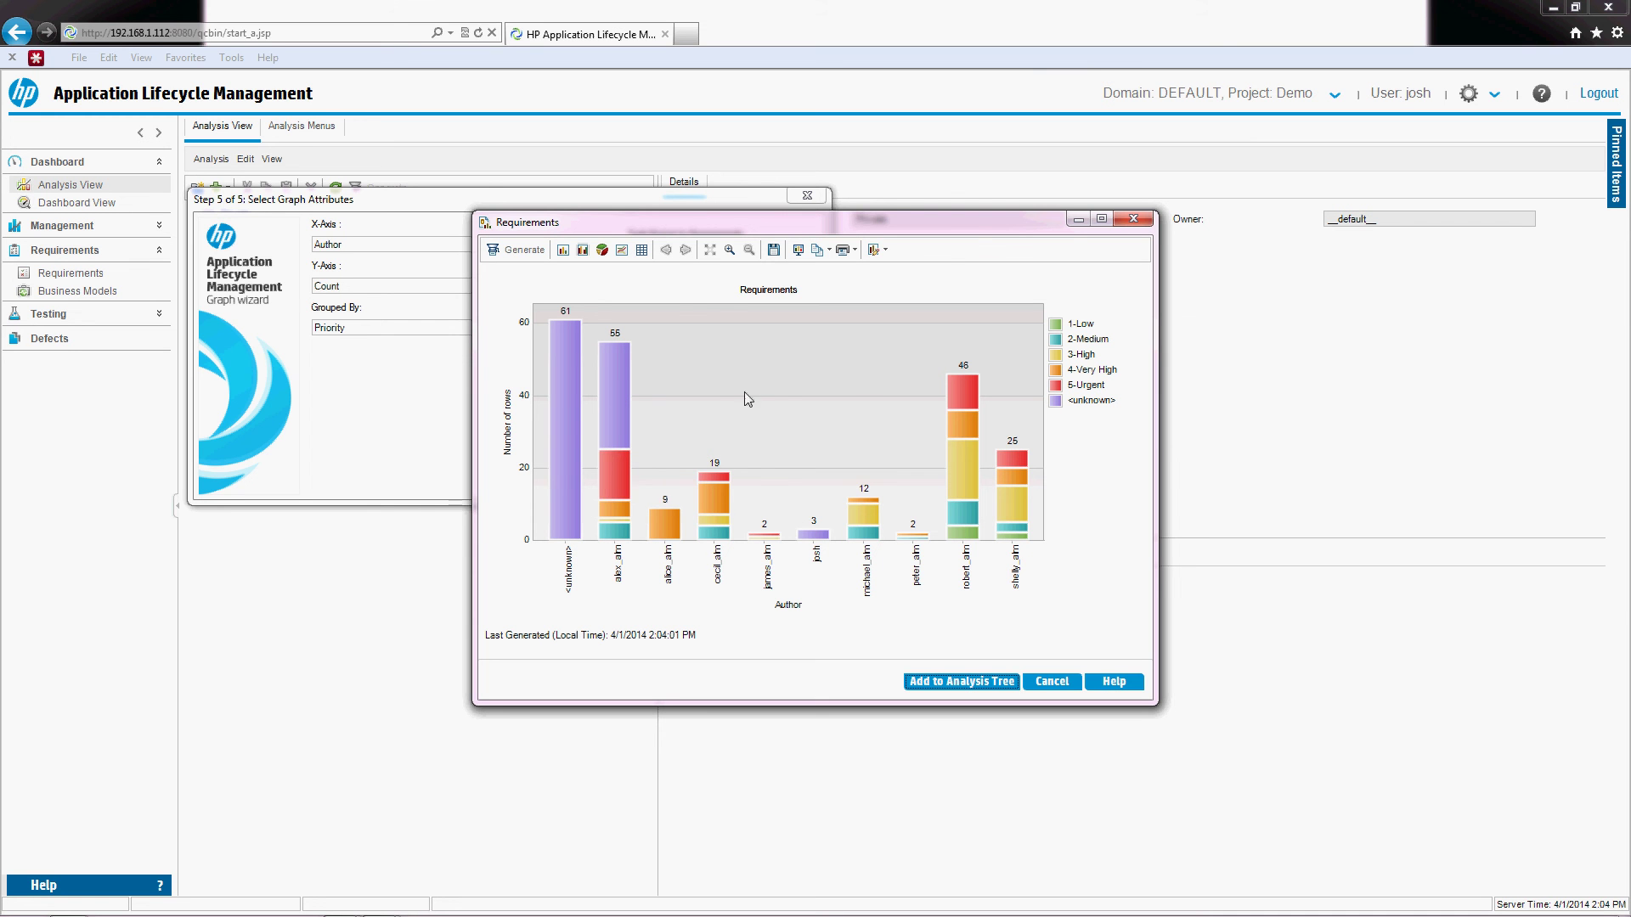
{"action": "mouse_move", "coordinate": [566, 532]}
{"action": "mouse_move", "coordinate": [566, 427]}
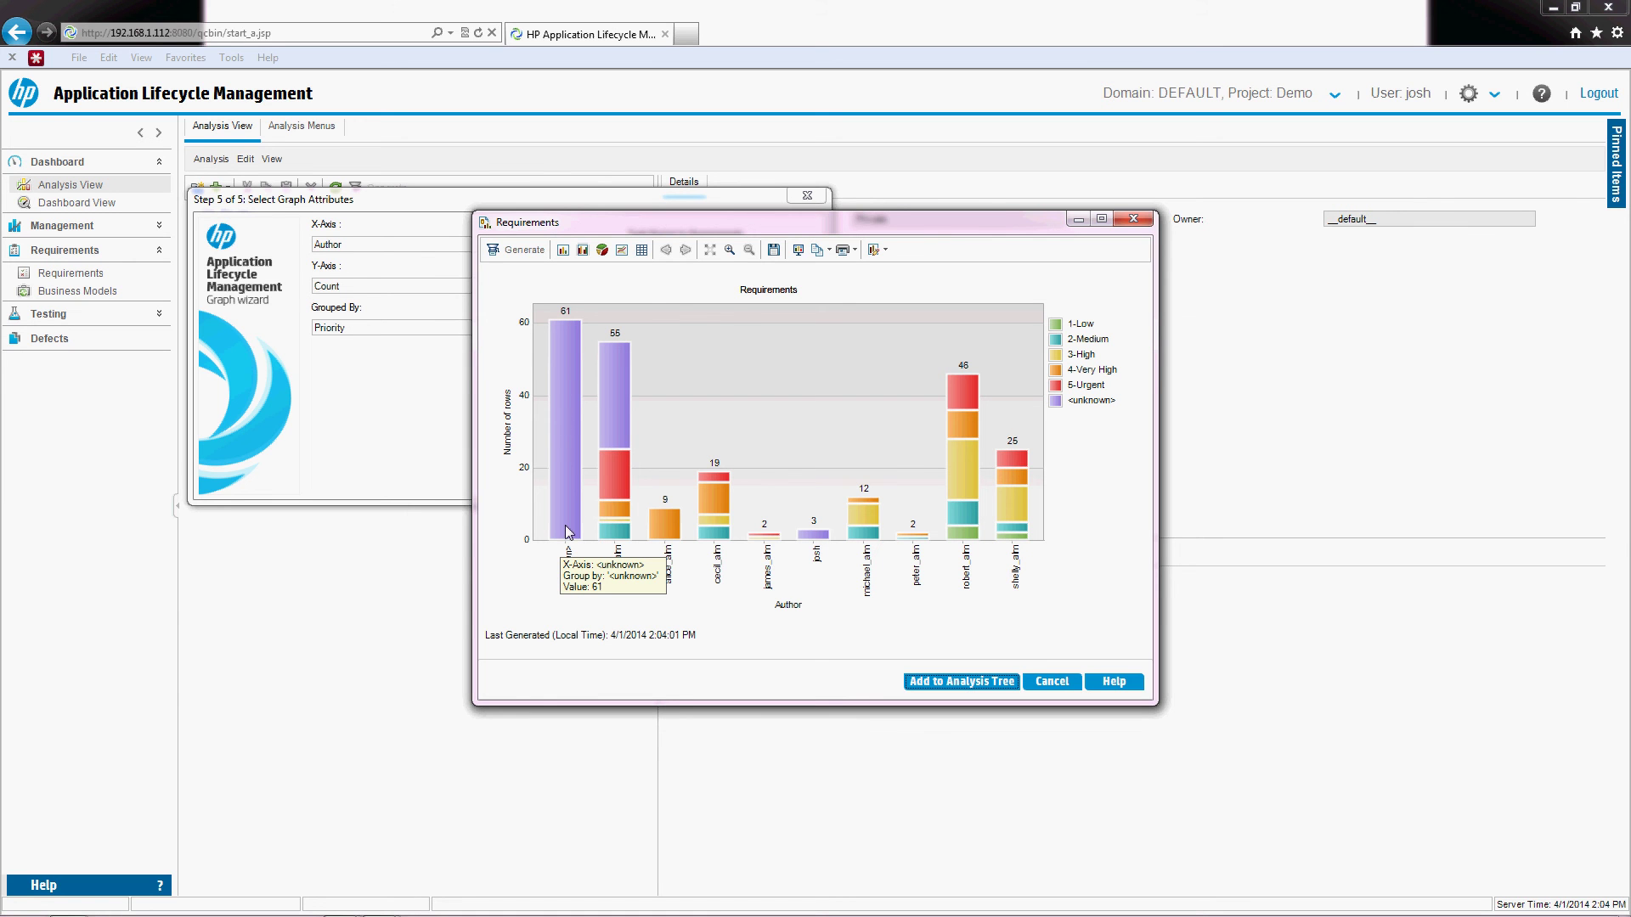
{"action": "left_click", "coordinate": [1051, 681]}
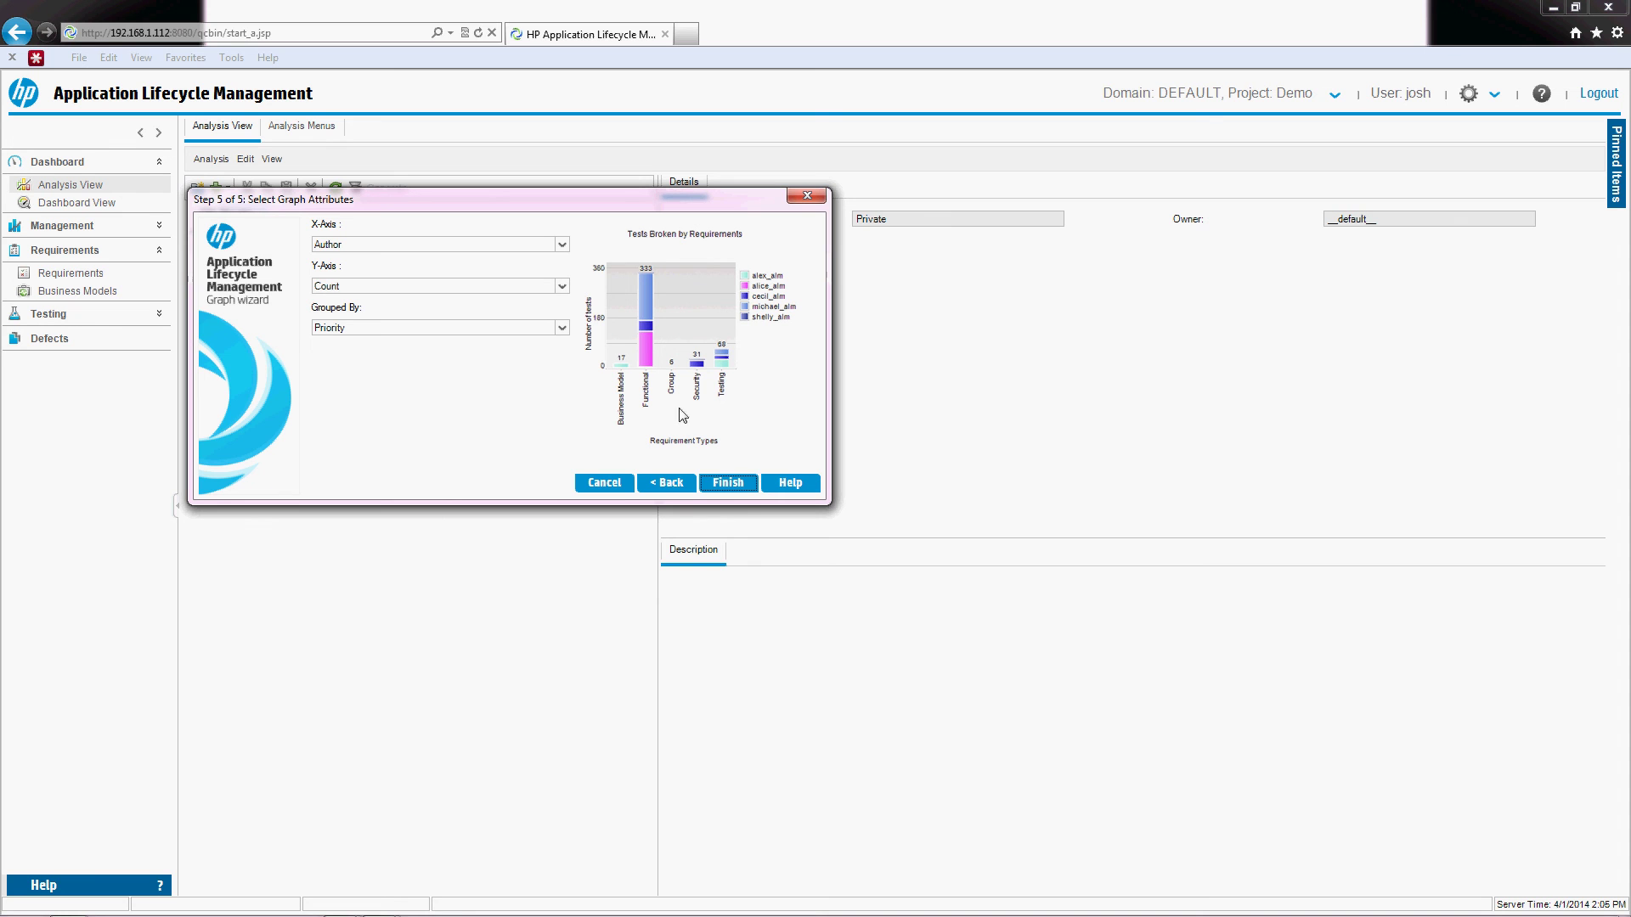
Regenerate the graph and save it as Requirements in the Private analysis folder
{"action": "left_click", "coordinate": [735, 489]}
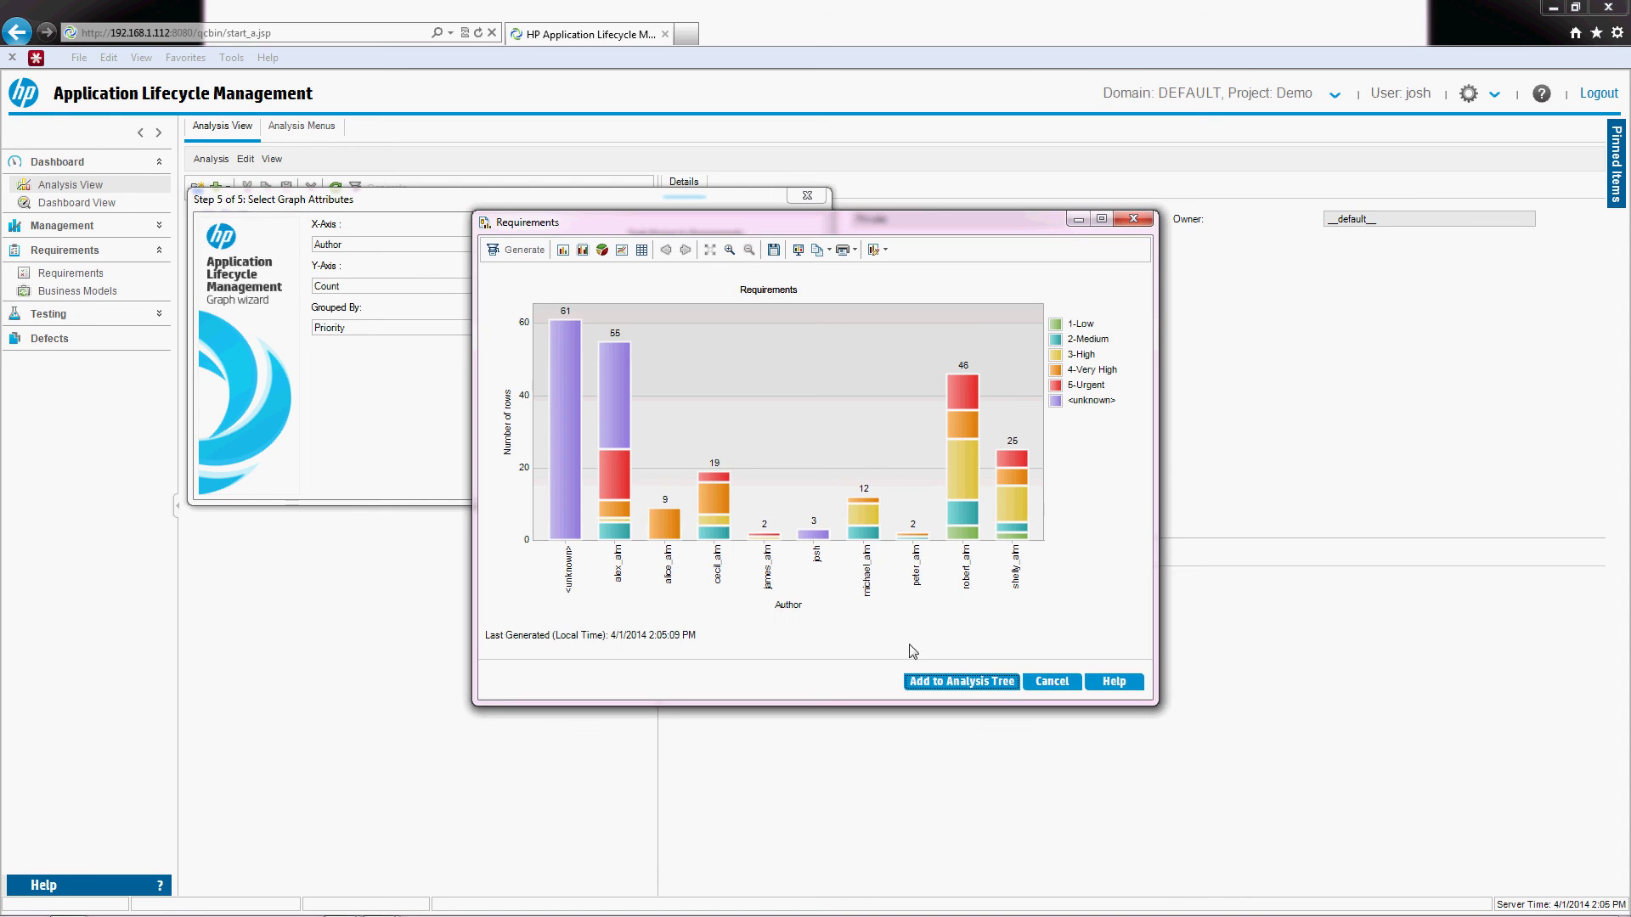
{"action": "left_click", "coordinate": [961, 681]}
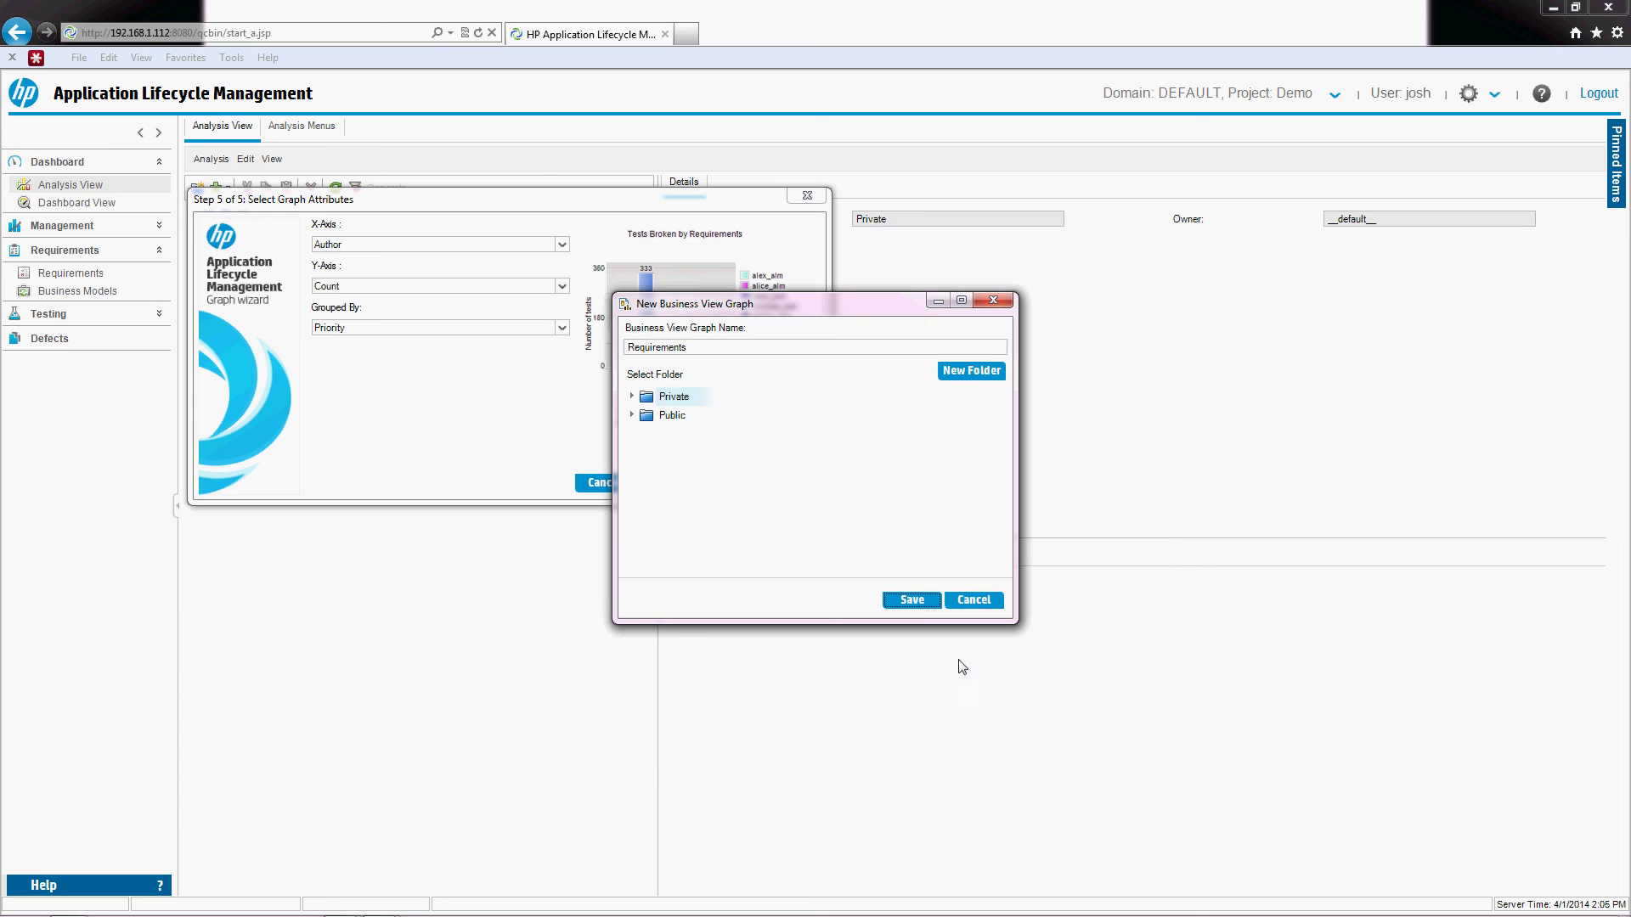
{"action": "left_click", "coordinate": [632, 398]}
{"action": "left_click", "coordinate": [910, 599]}
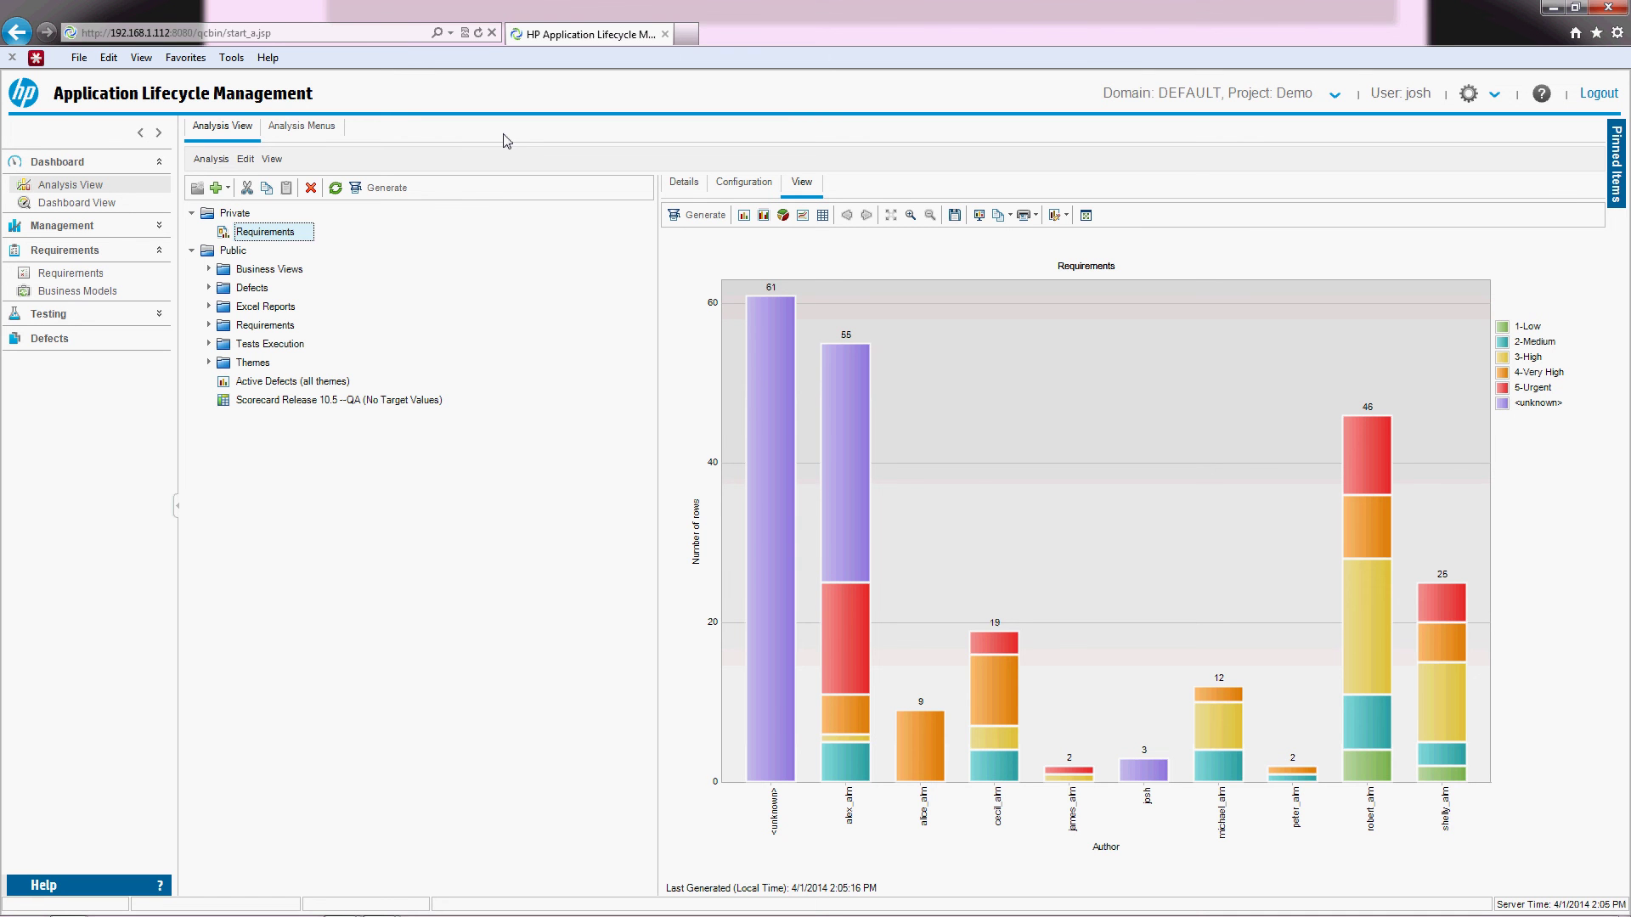
Switch to the 'Cross Project Reports in HP ALM 12' PowerPoint slide
{"action": "key", "text": "alt+Tab"}
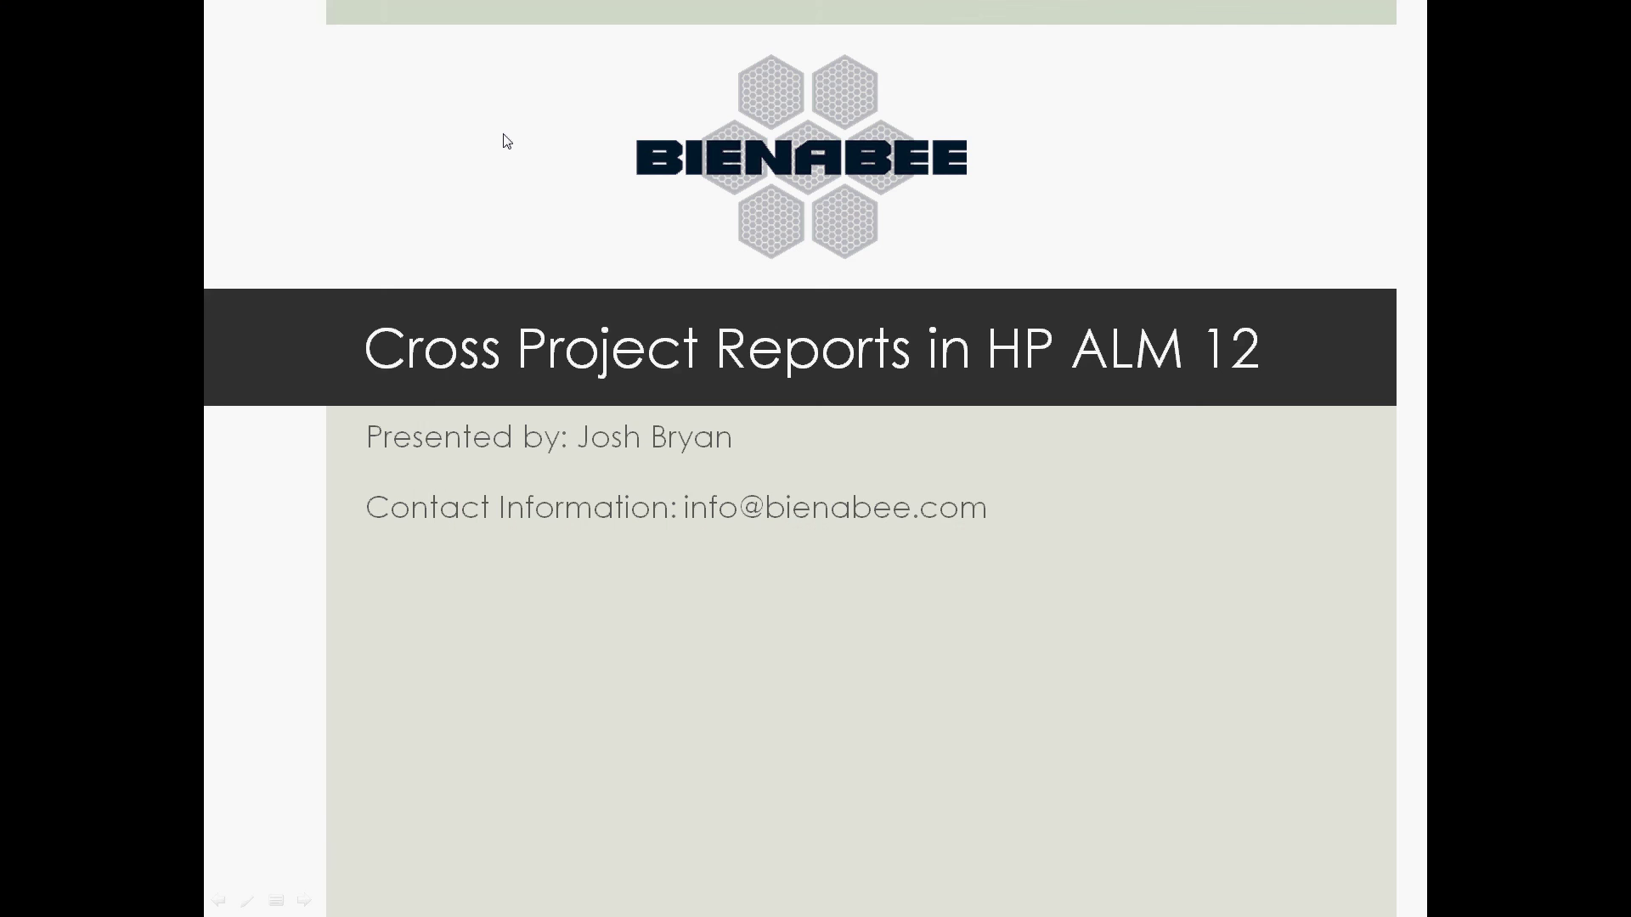